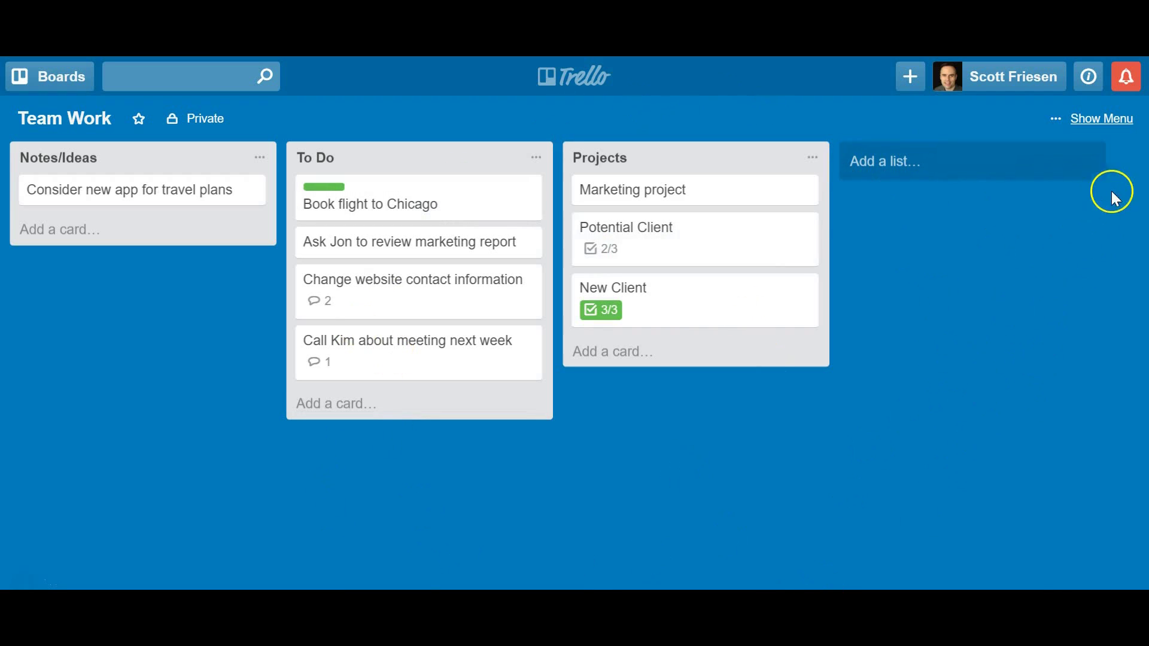
# Open the board menu's More options and the Email-to-board Settings with the board's email address.
pyautogui.click(1091, 118)
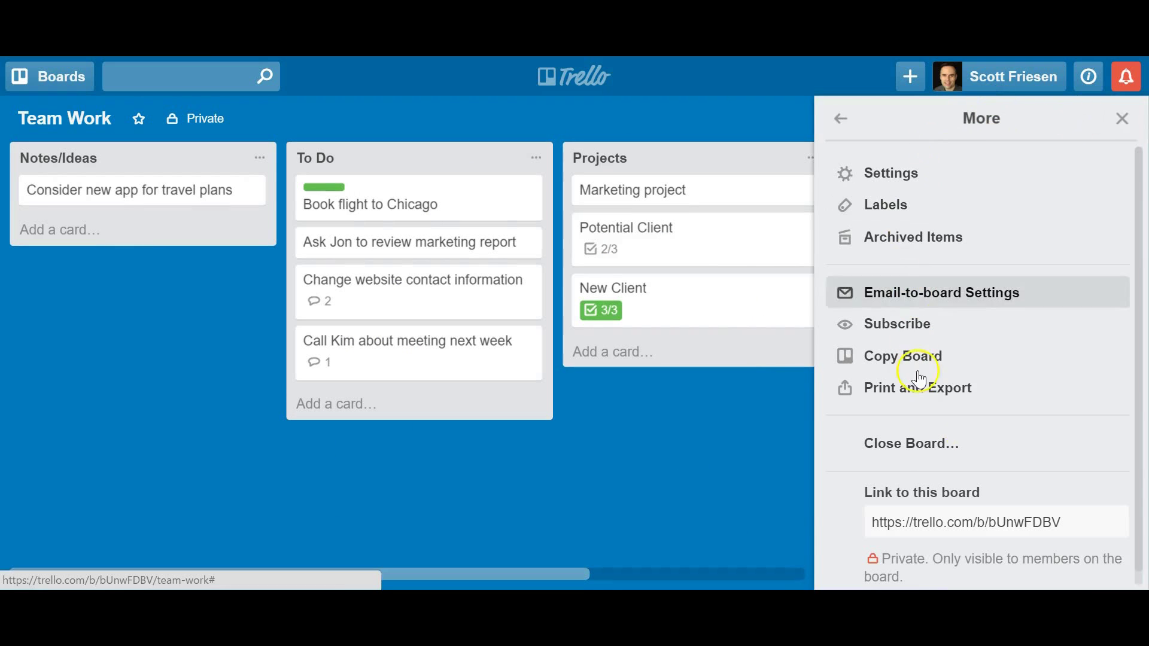
pyautogui.click(841, 123)
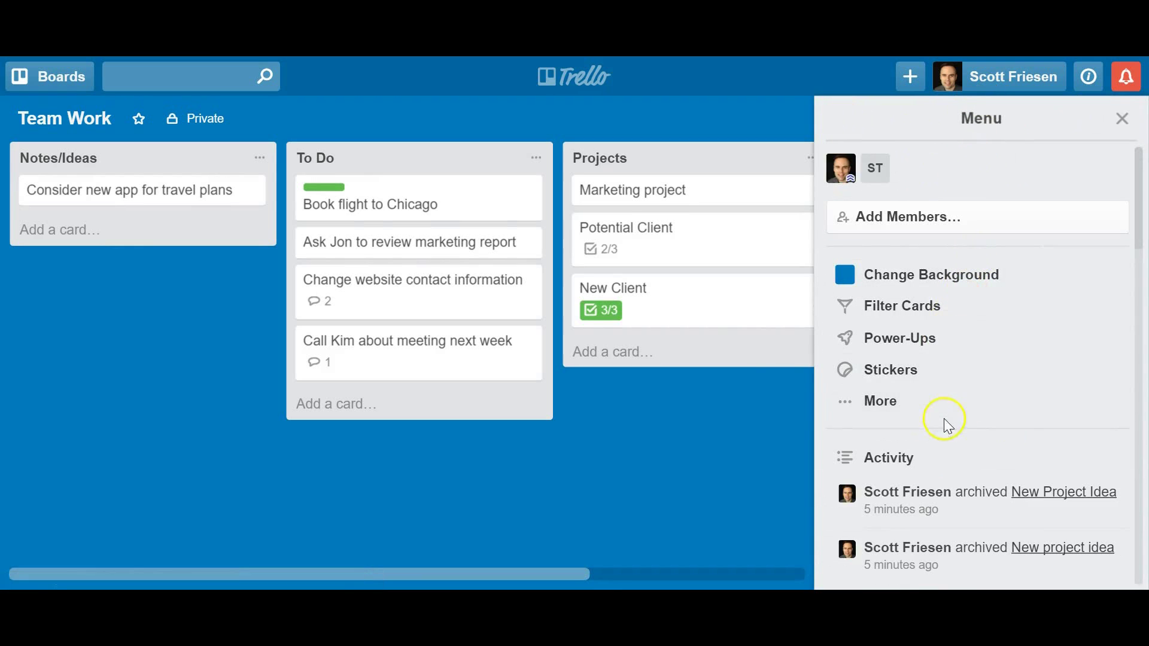
pyautogui.click(903, 402)
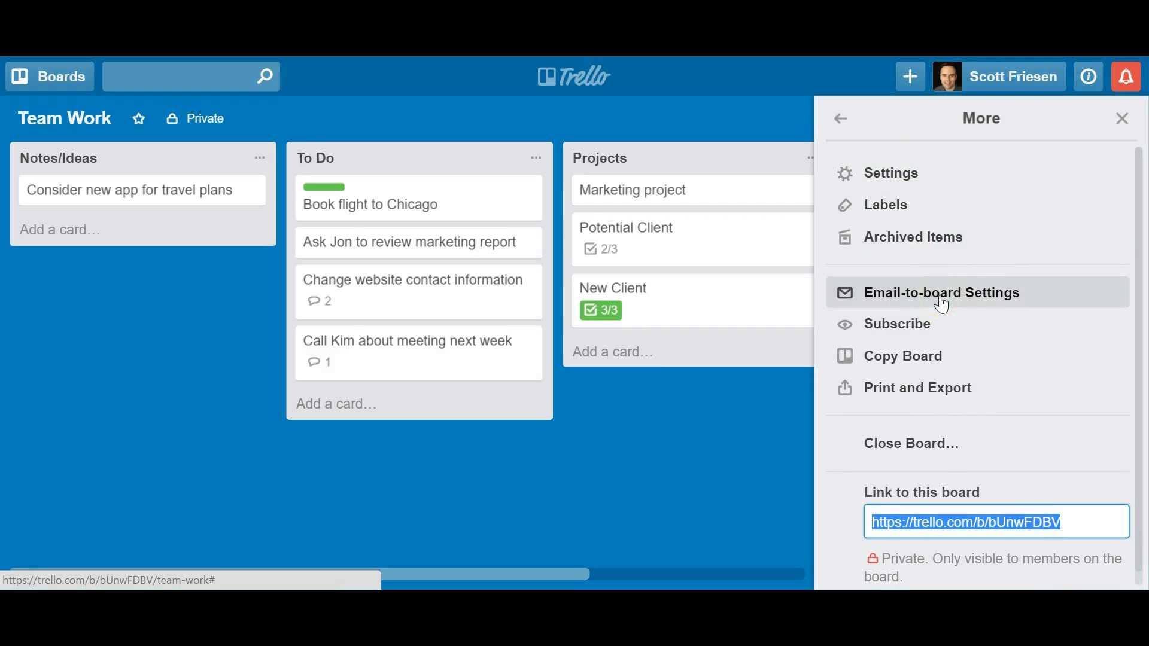
pyautogui.click(942, 304)
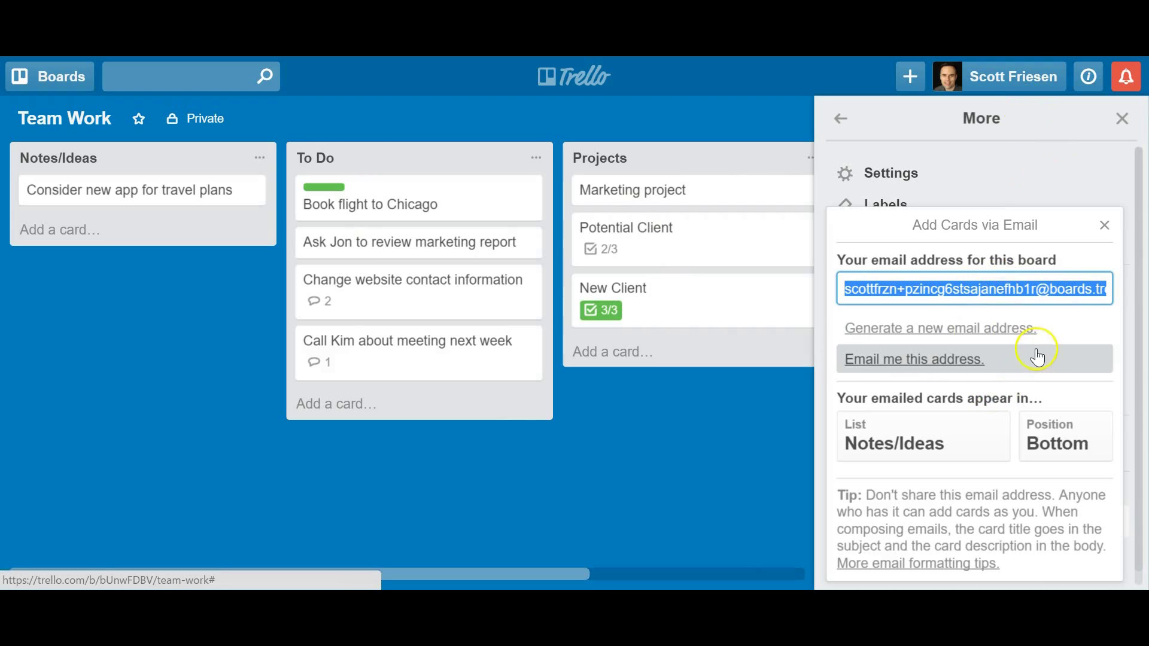
pyautogui.click(956, 335)
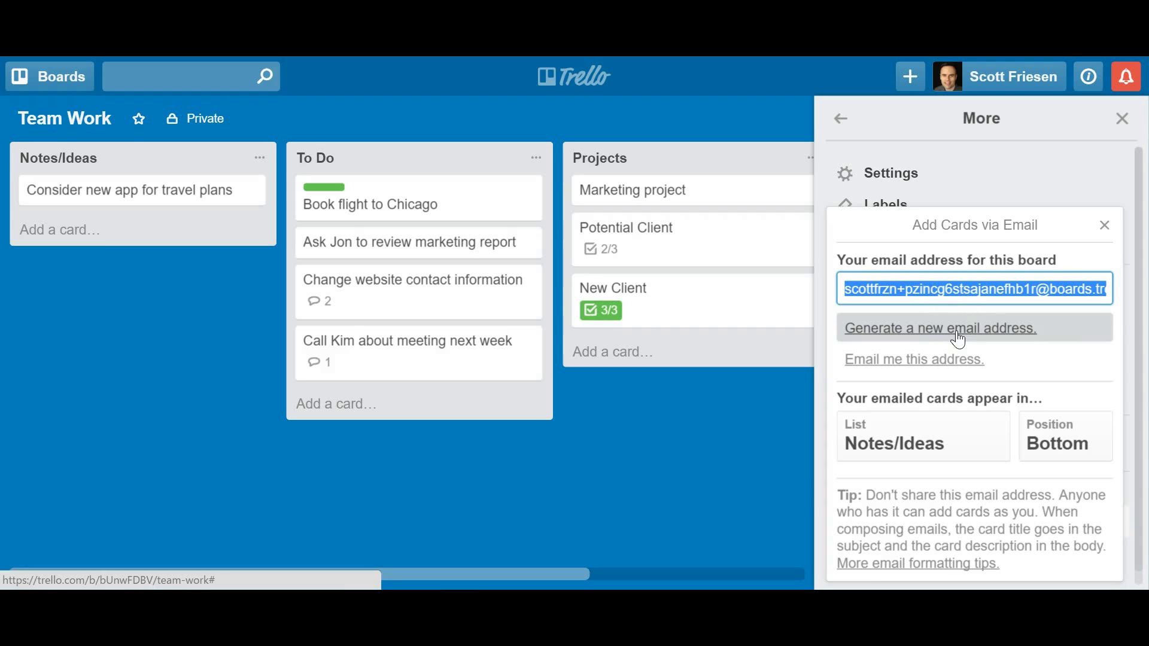
pyautogui.click(961, 332)
pyautogui.click(955, 333)
pyautogui.click(991, 333)
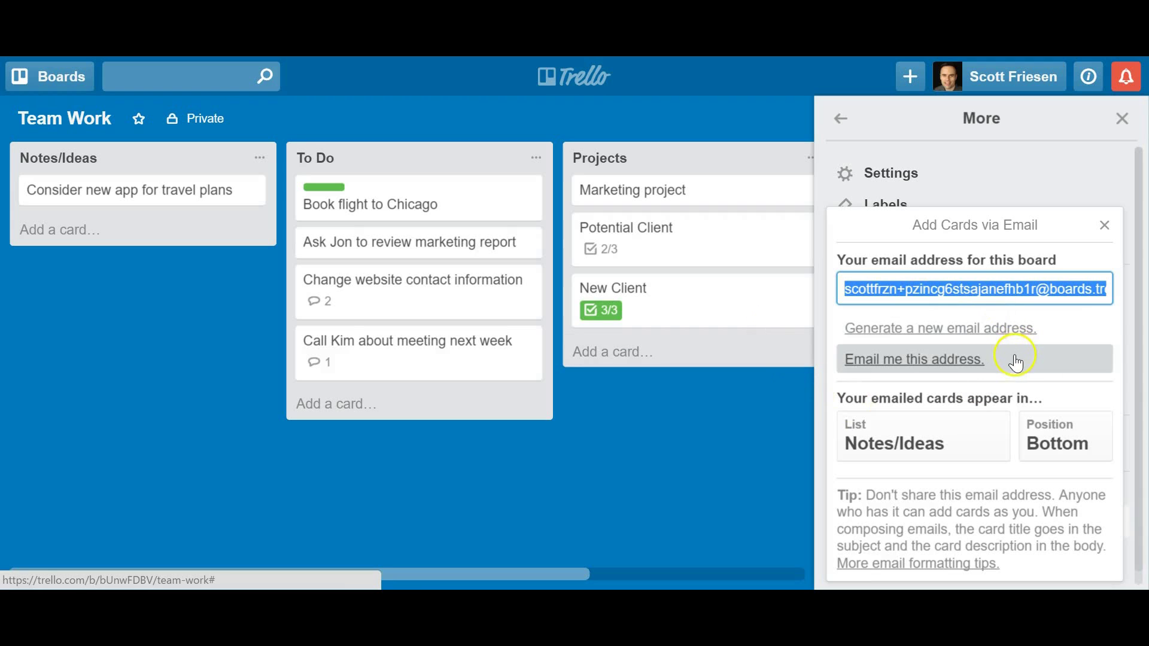
pyautogui.click(937, 436)
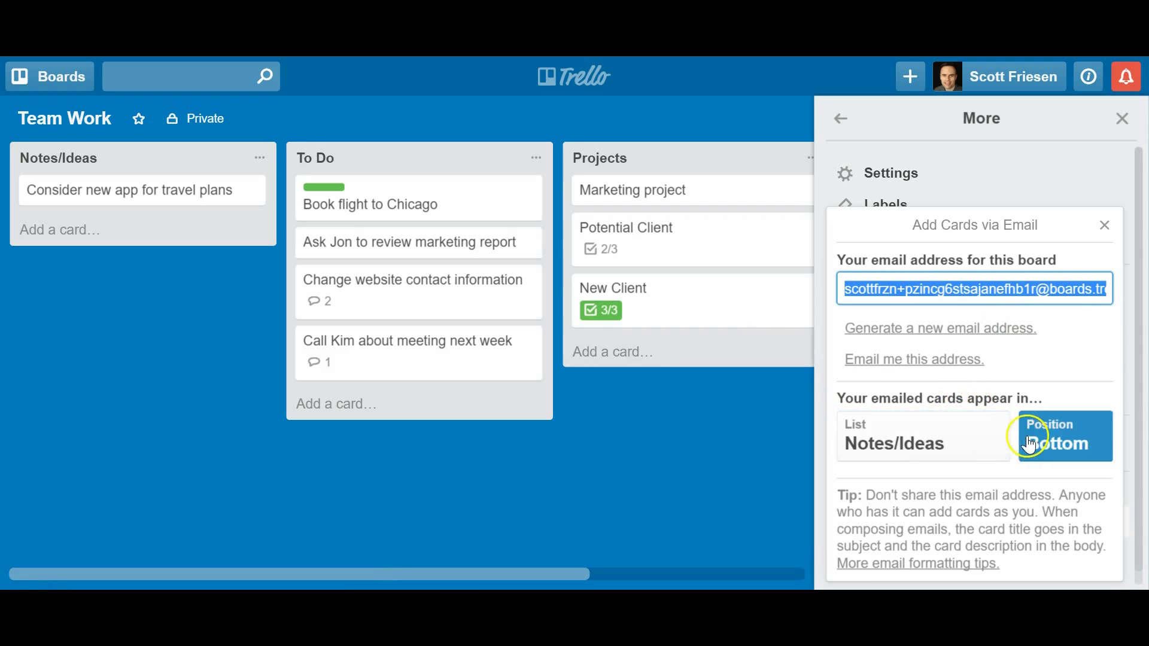
# Keep emailed cards going to the Notes/Ideas list at the Bottom position.
pyautogui.click(956, 448)
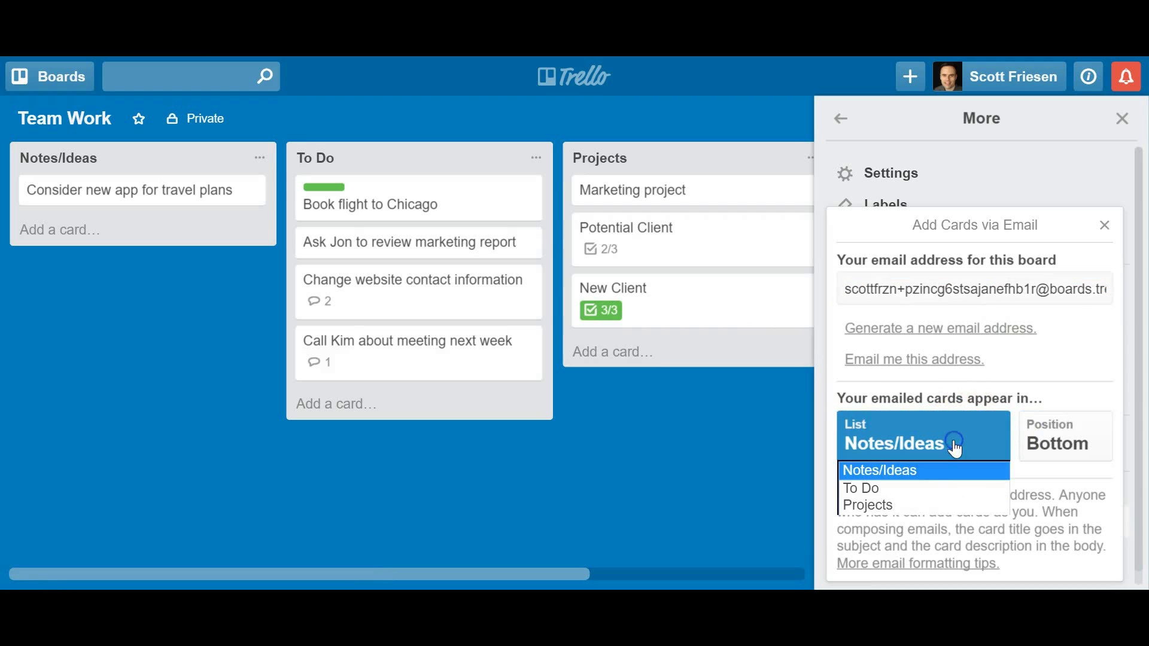
pyautogui.click(899, 472)
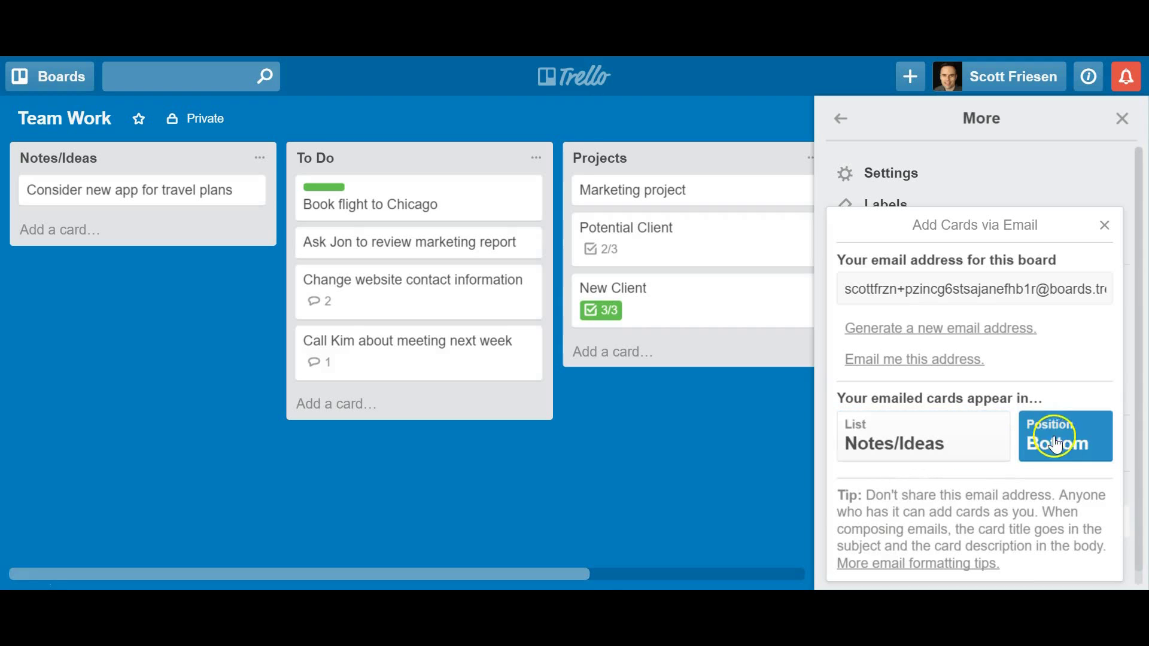
pyautogui.click(1075, 443)
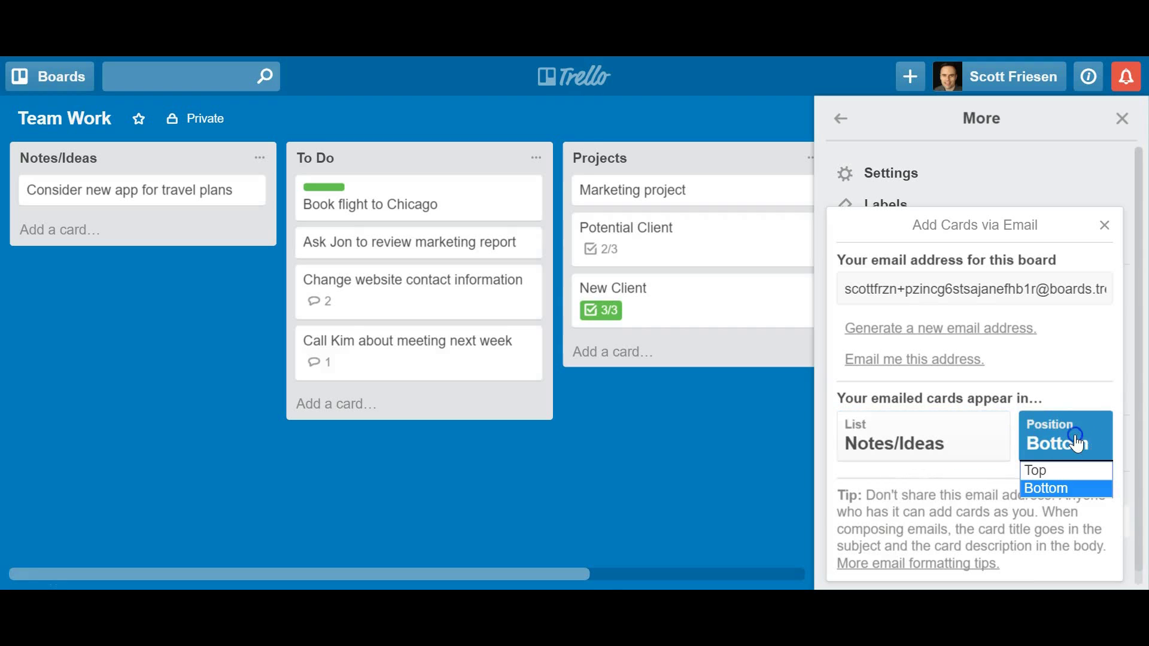
pyautogui.click(1064, 472)
pyautogui.click(1060, 476)
pyautogui.click(1053, 488)
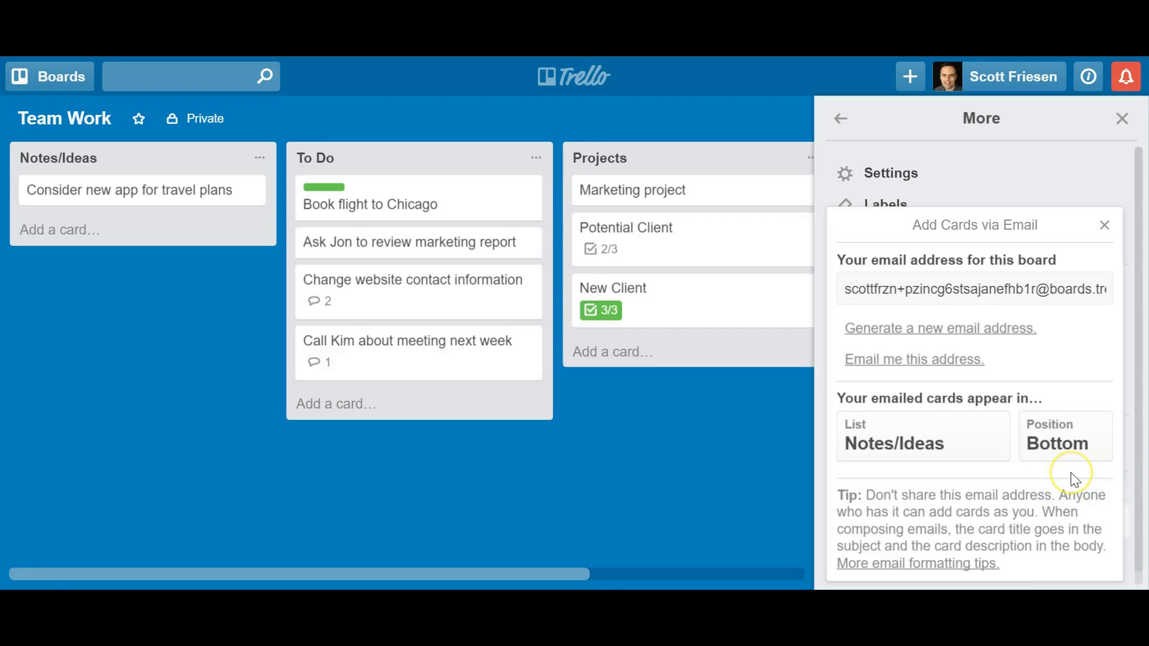
# Close the email-to-board settings and return to the main board menu.
pyautogui.click(1105, 225)
pyautogui.click(826, 119)
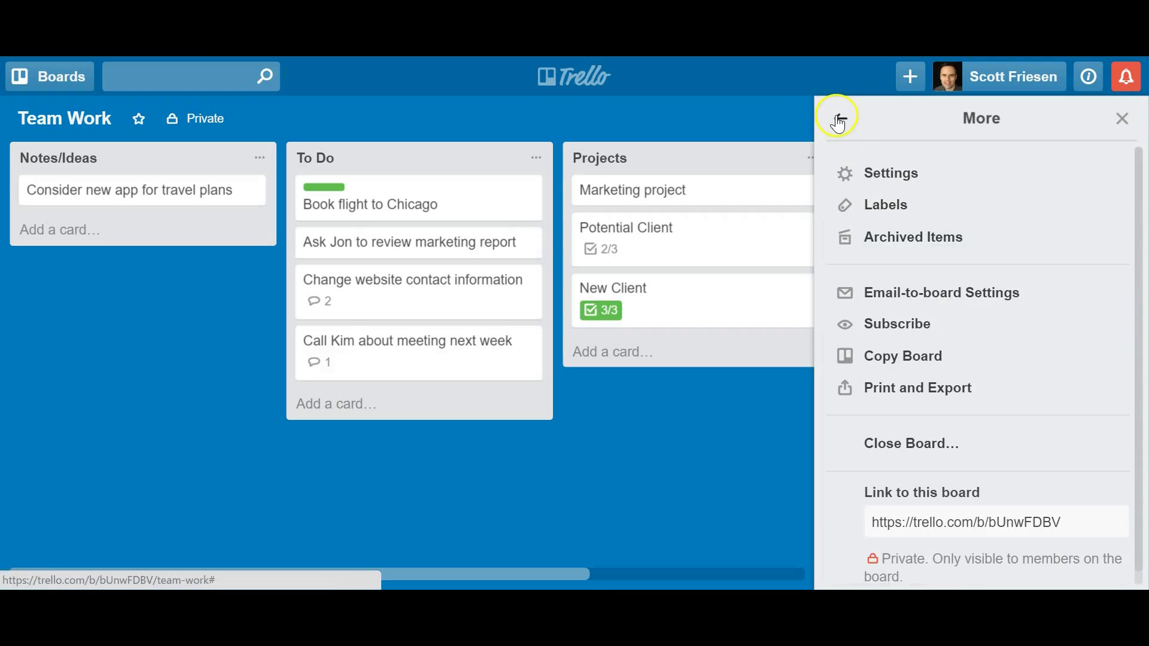
pyautogui.click(826, 120)
# Close the Trello board menu and open the 'Chicago conference in August?' email in Gmail.
pyautogui.click(1123, 119)
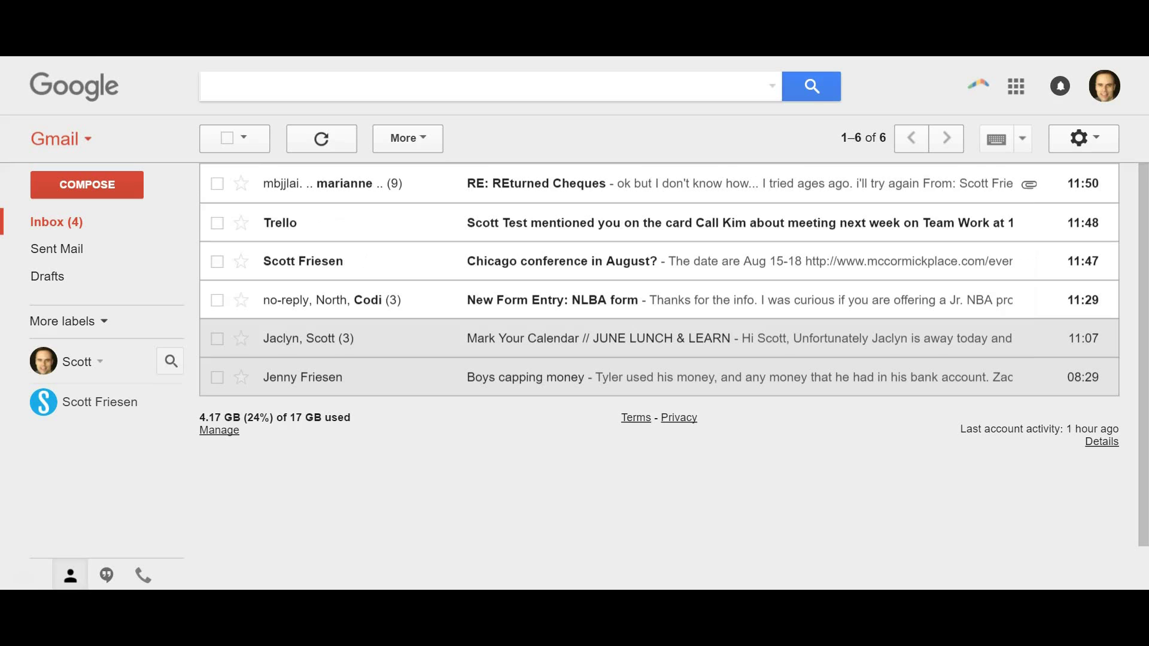
pyautogui.click(410, 264)
pyautogui.scroll(-2, 529, 321)
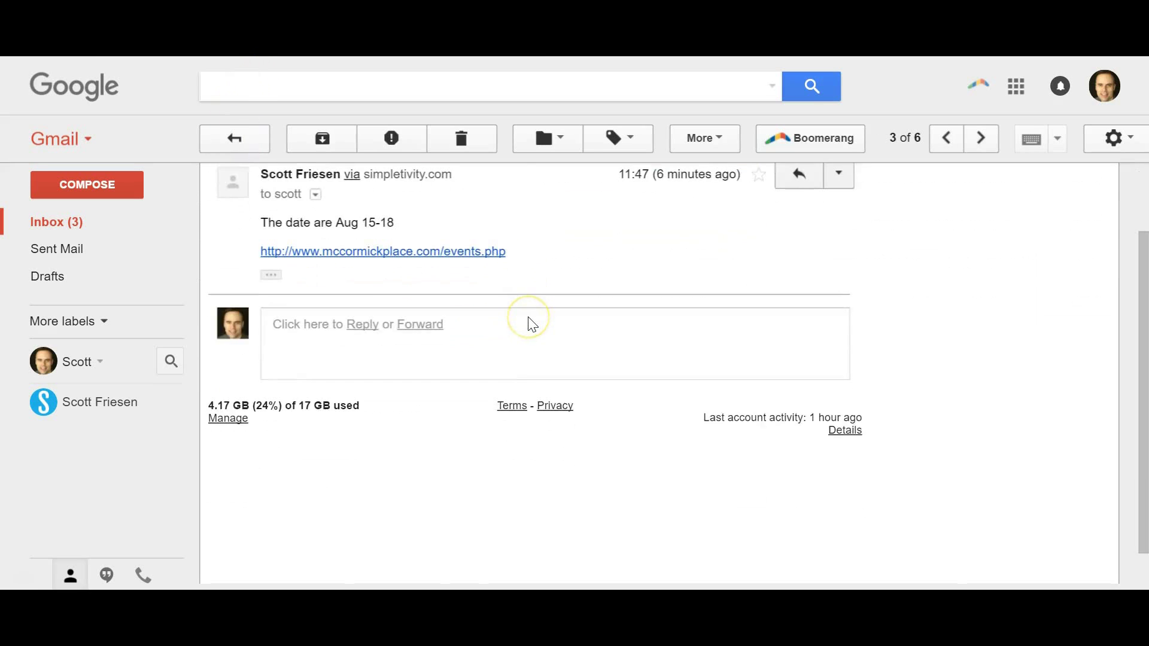
pyautogui.scroll(2, 531, 324)
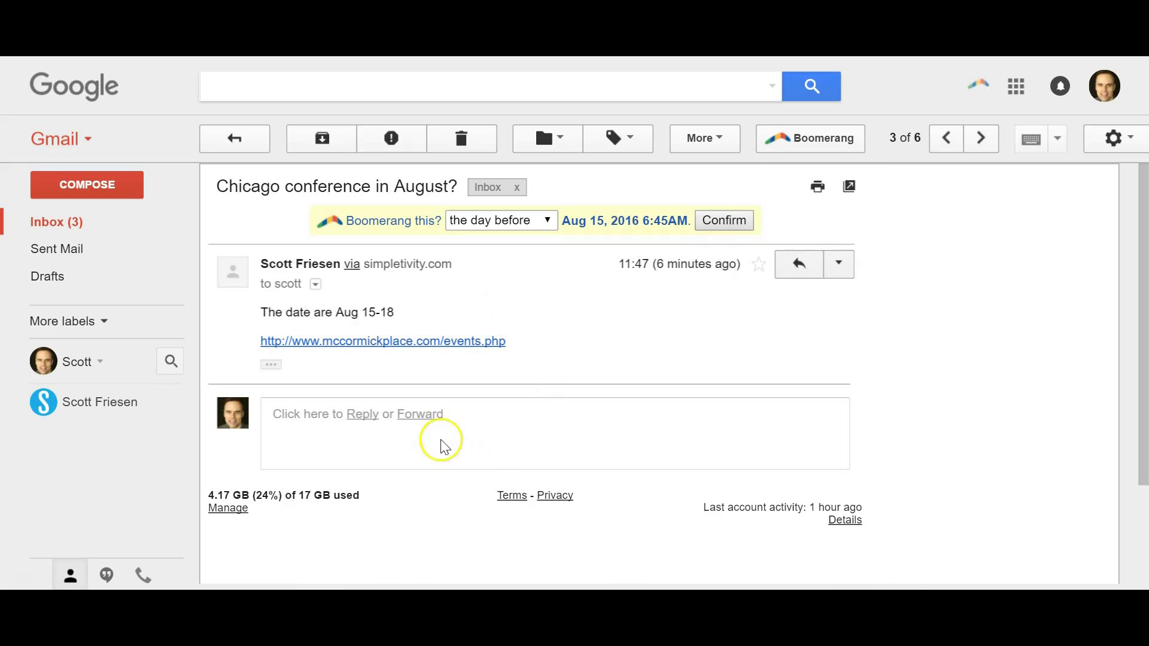
# Forward the Chicago conference email to the Trello board contact and send it.
pyautogui.click(420, 414)
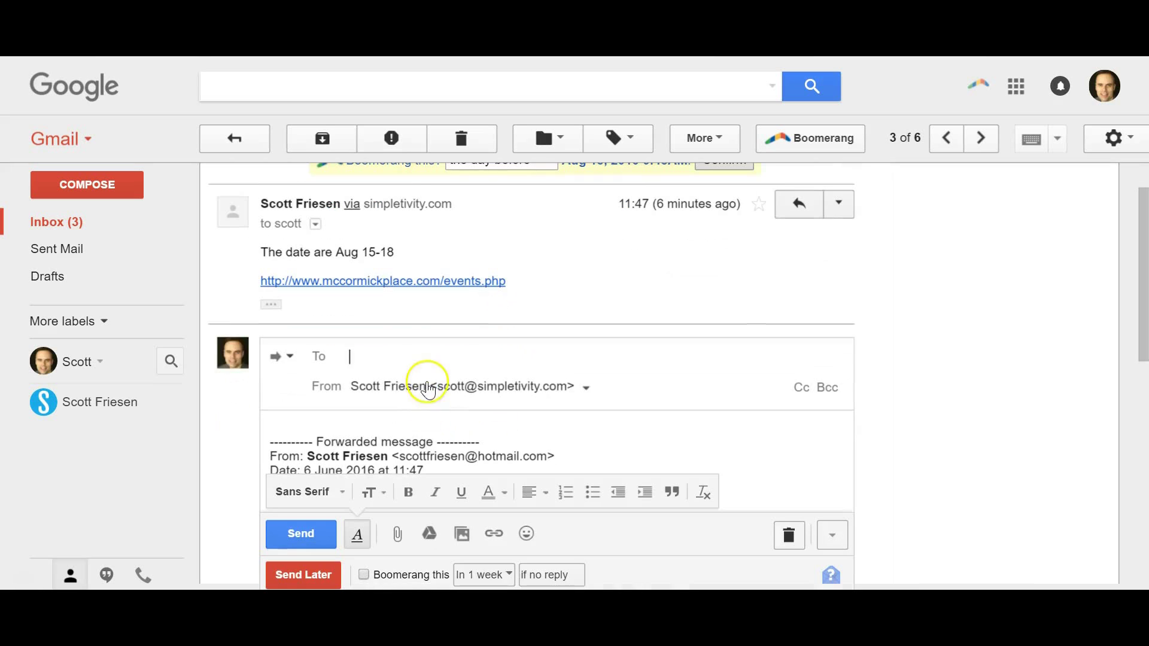
pyautogui.write('trello')
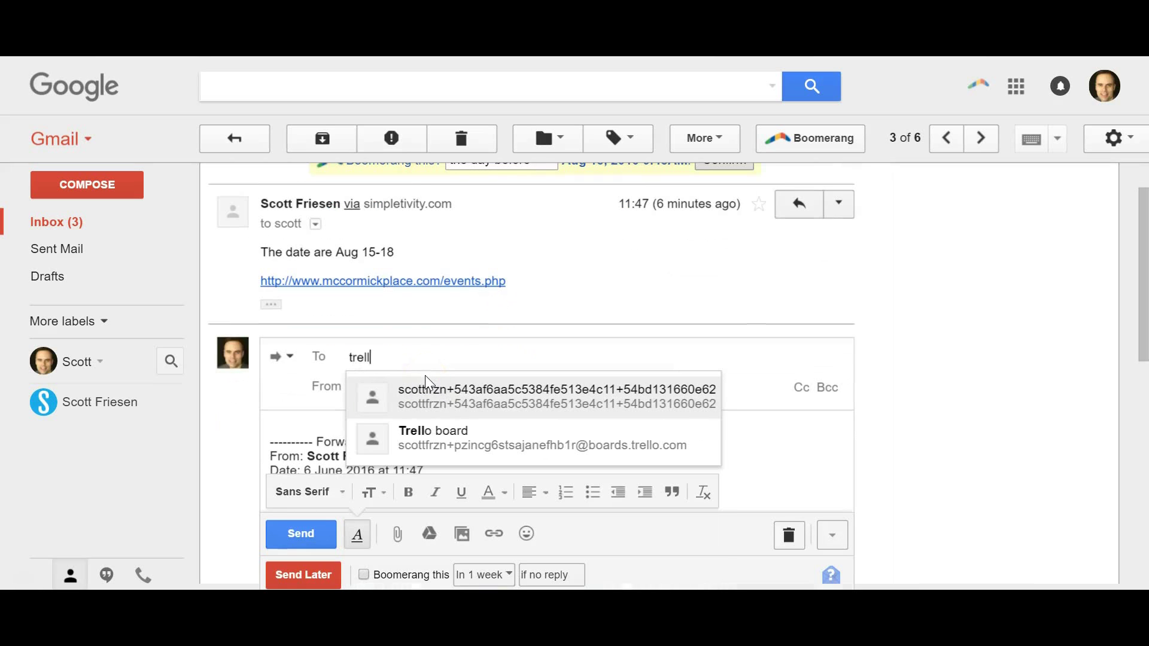
pyautogui.click(457, 446)
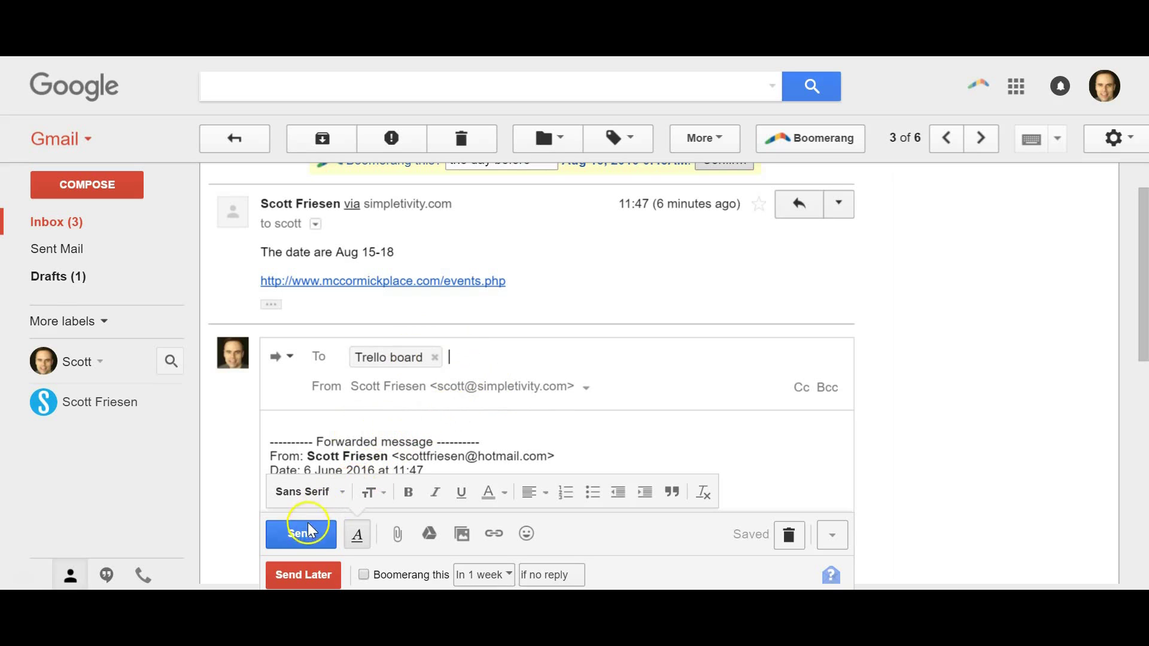
pyautogui.click(292, 534)
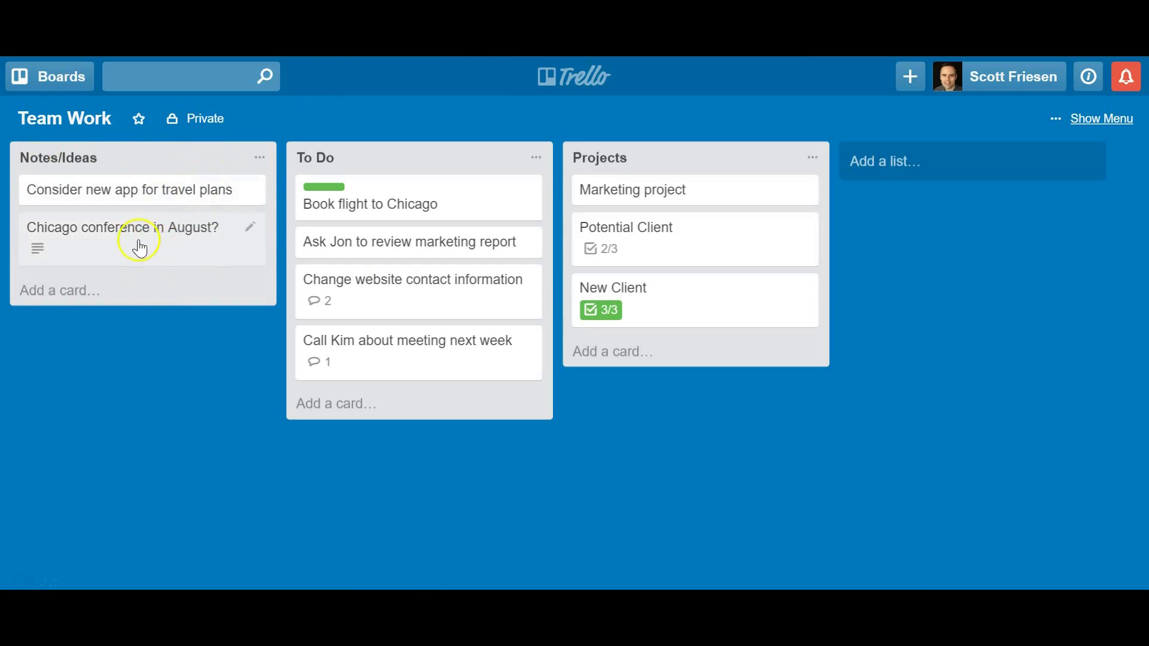
# Open the new 'Chicago conference in August?' card and review its title and forwarded description without changes.
pyautogui.click(178, 228)
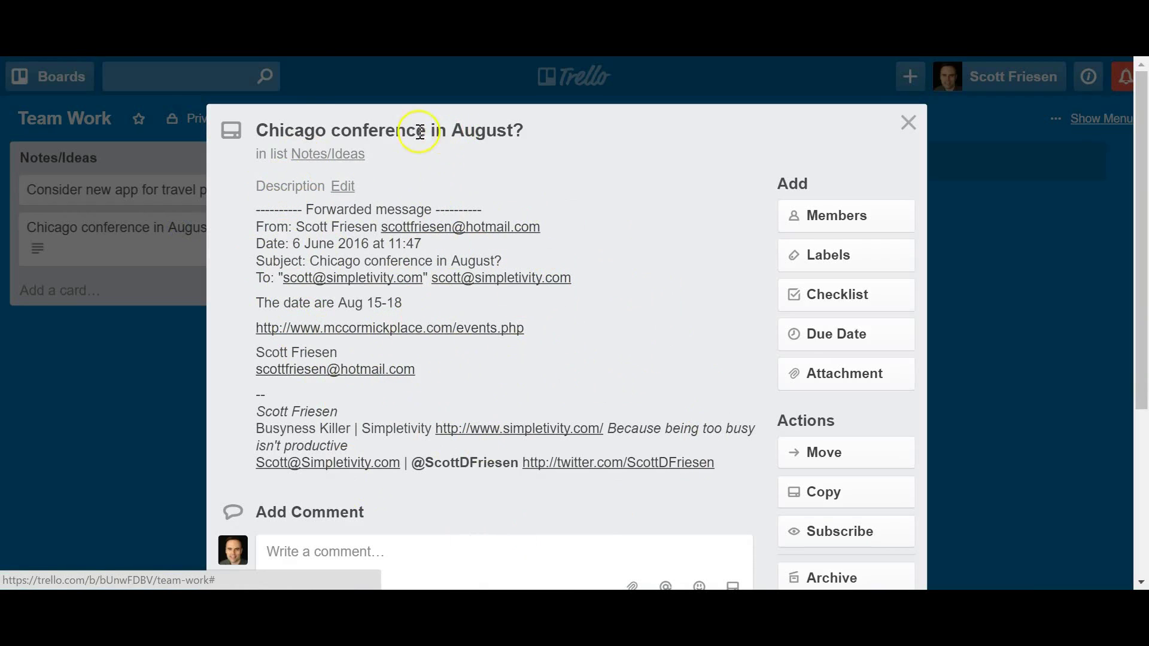
pyautogui.click(526, 136)
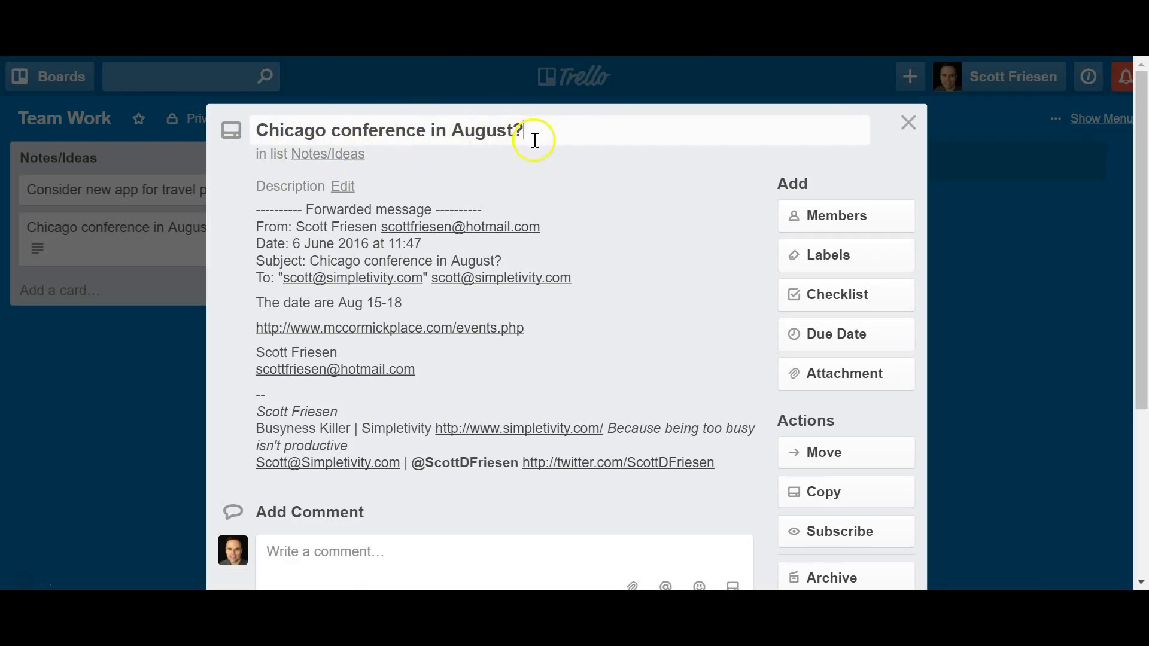
pyautogui.click(621, 280)
pyautogui.click(767, 332)
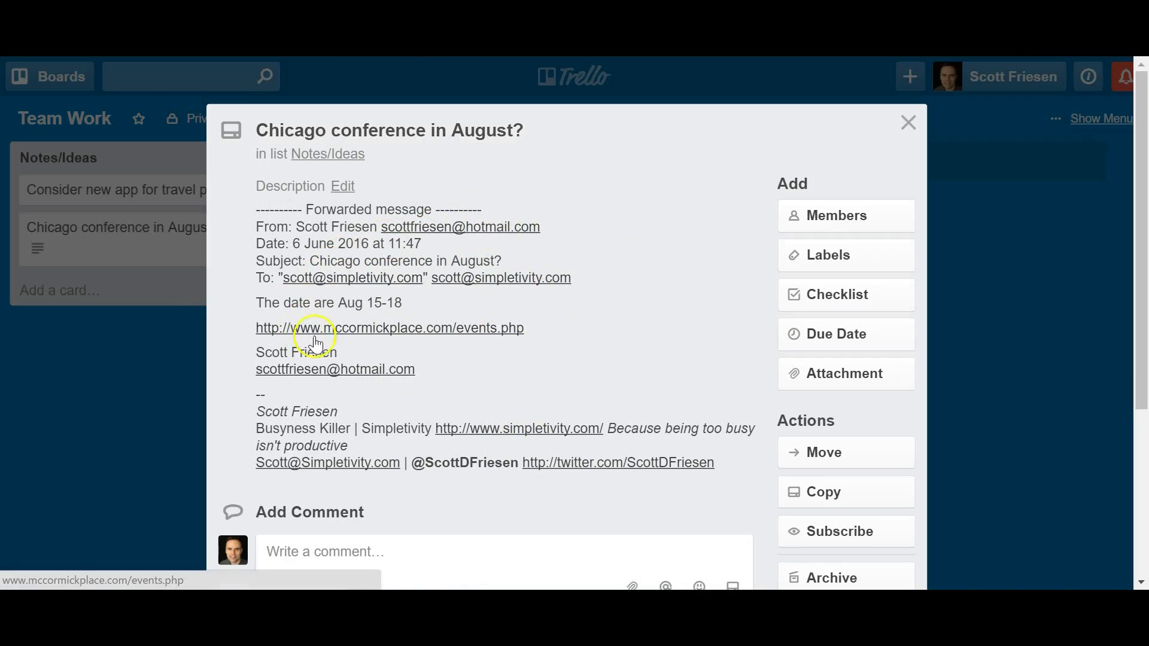
pyautogui.click(448, 335)
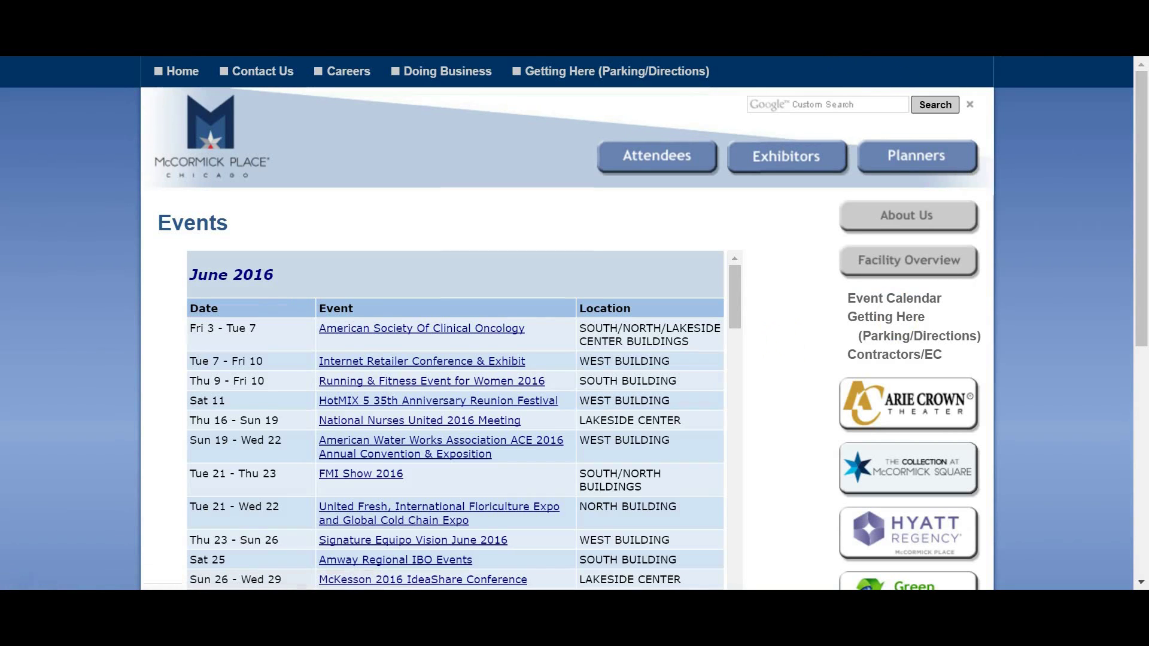
pyautogui.hotkey('ctrl', 'w')
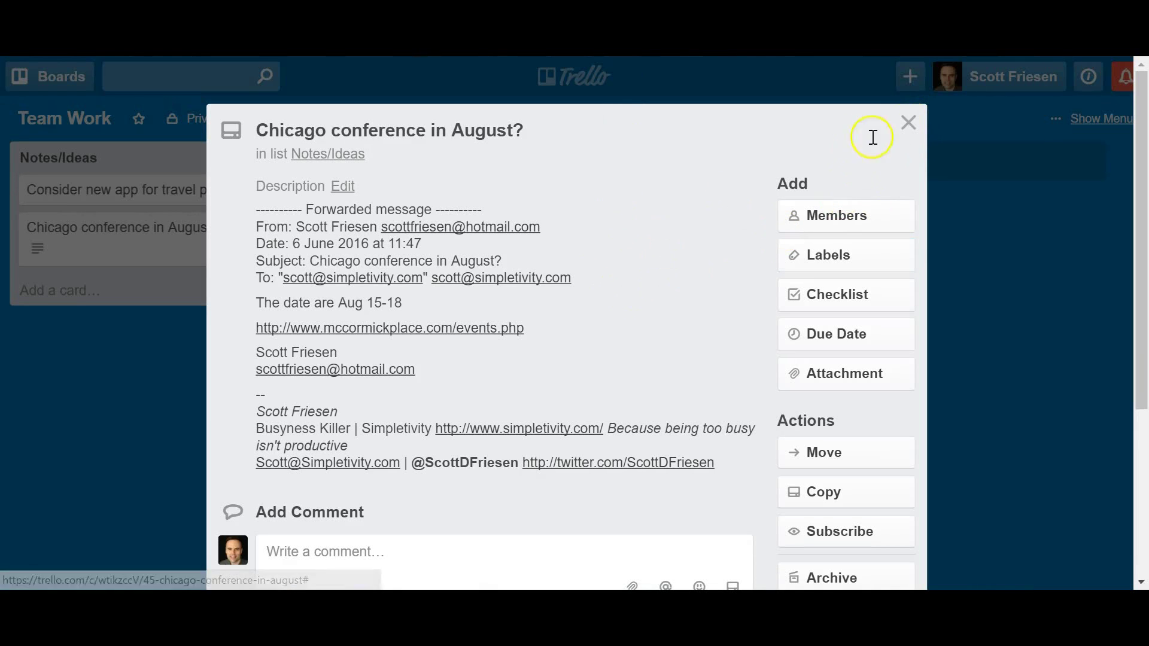
# Close the card and start a new Gmail message sent from the work address.
pyautogui.click(909, 123)
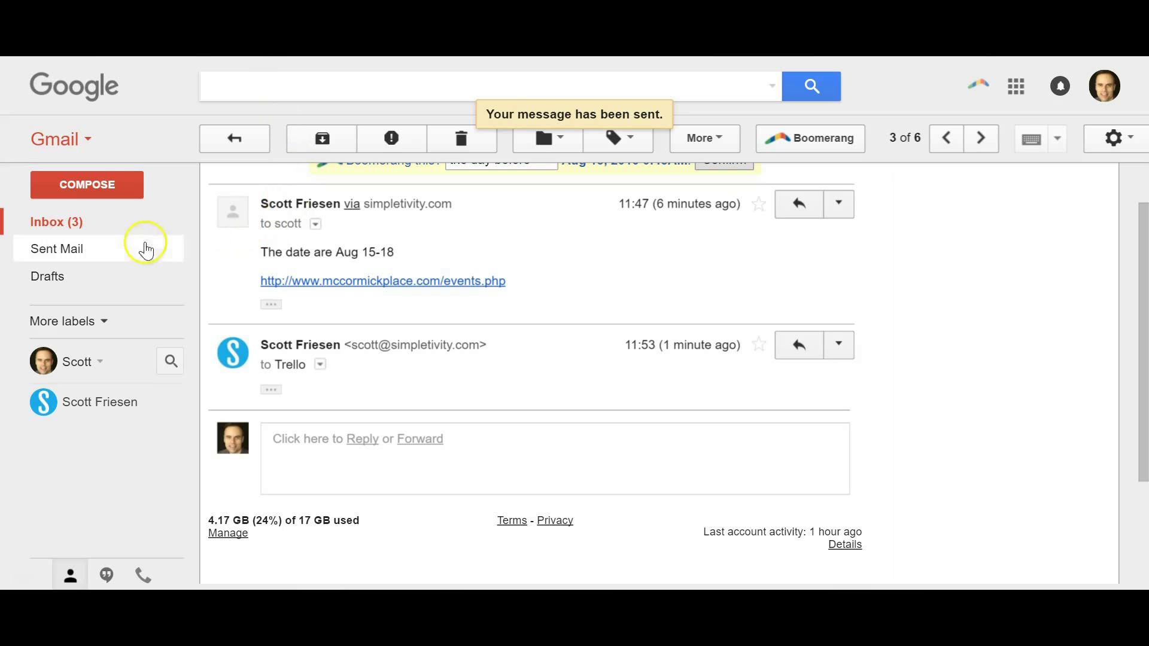
pyautogui.click(96, 181)
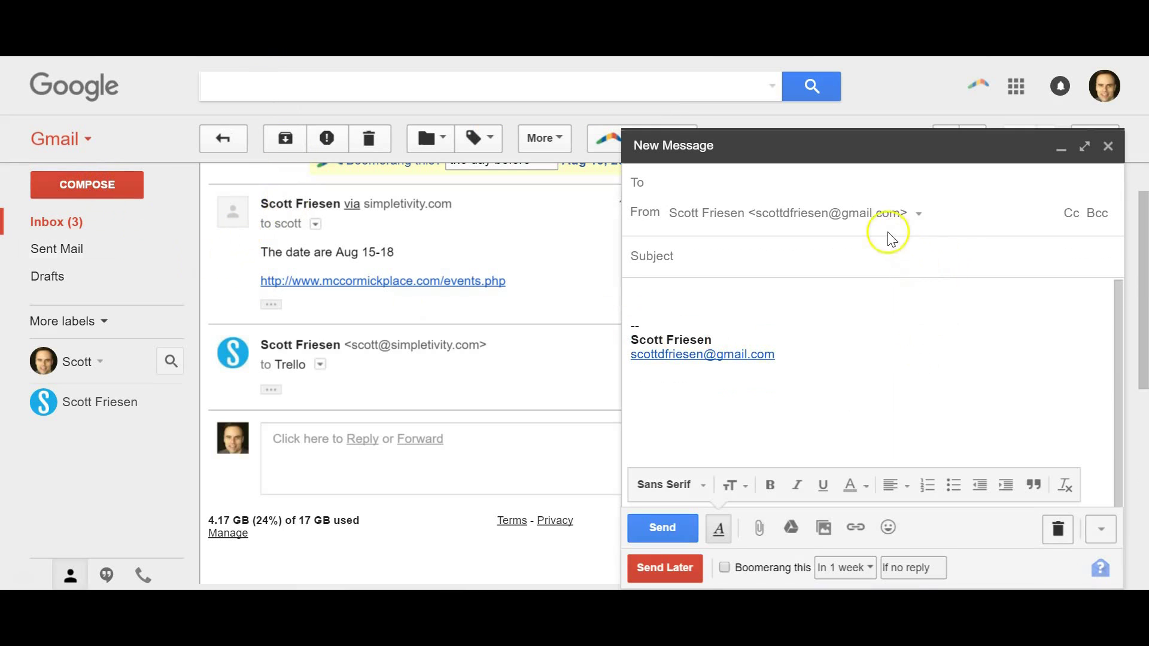
pyautogui.click(871, 209)
pyautogui.click(844, 301)
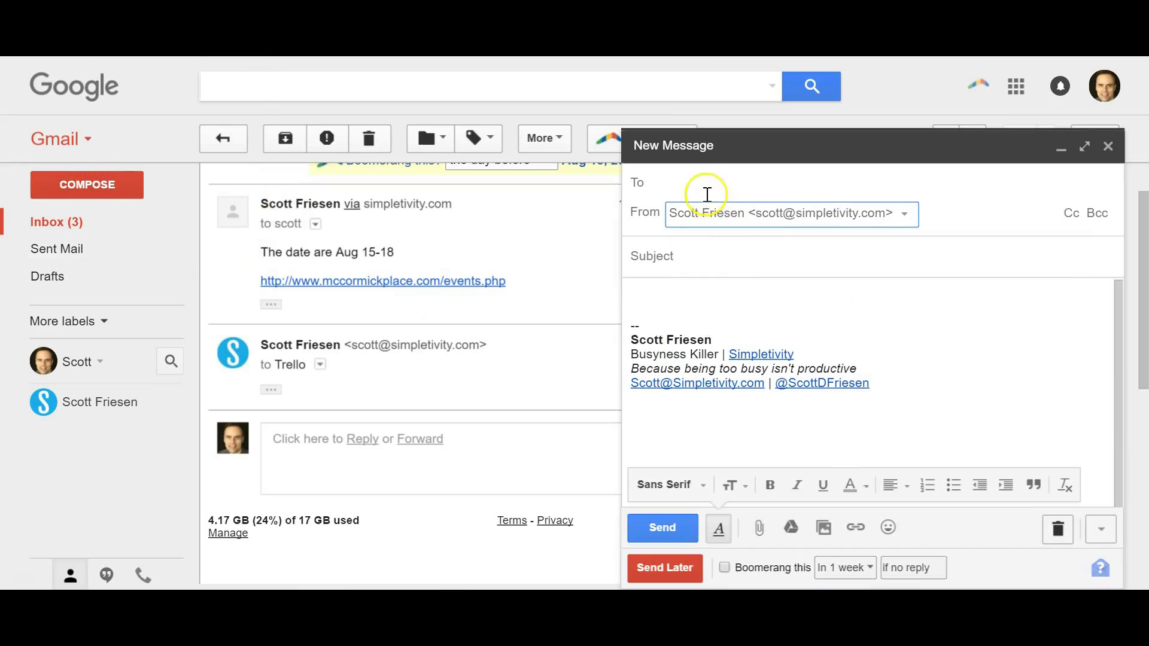
pyautogui.click(706, 182)
# Address it to the Trello board with subject 'New Project Idea' about refreshing the blog webpage, and send.
pyautogui.write('trello')
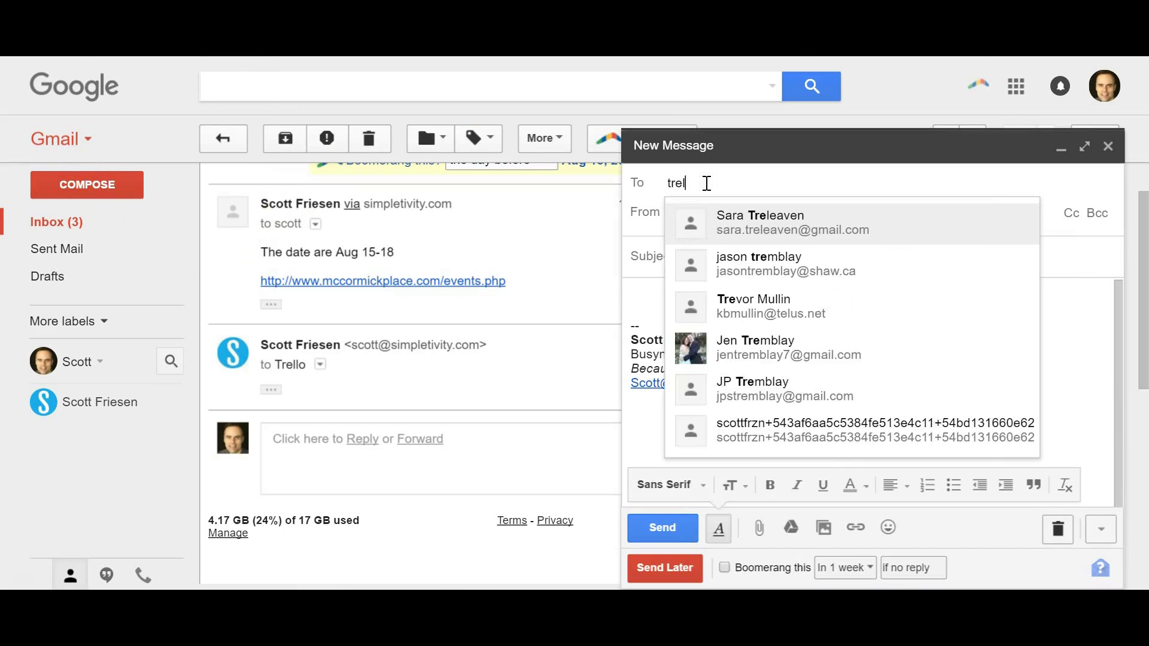
pyautogui.click(782, 266)
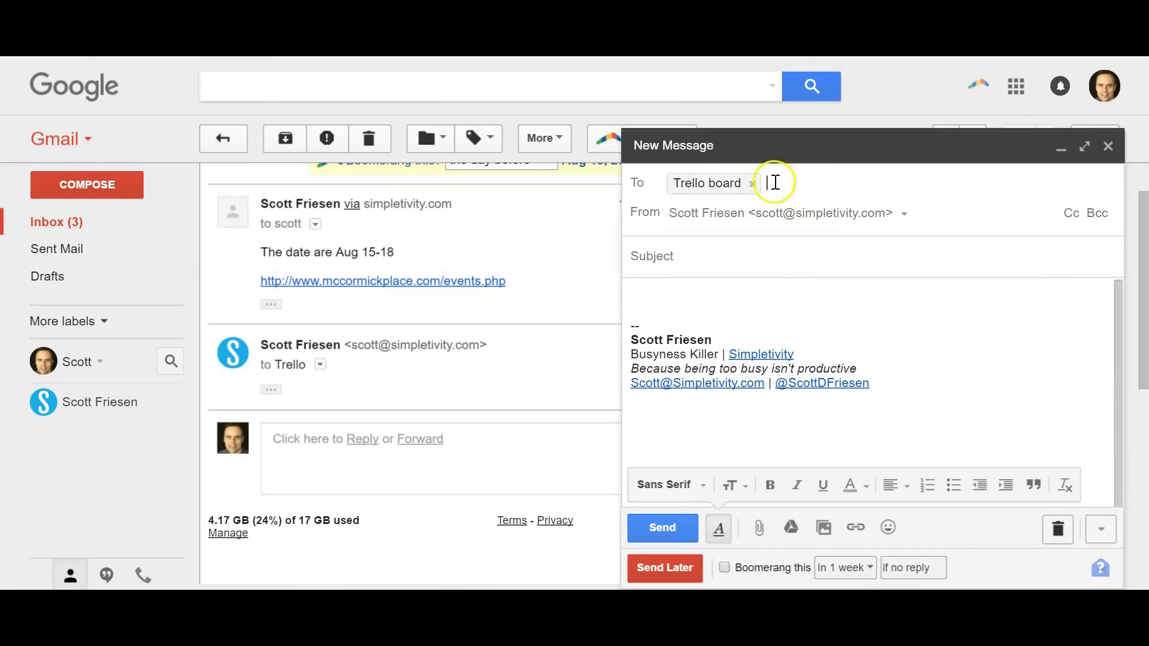
pyautogui.click(716, 260)
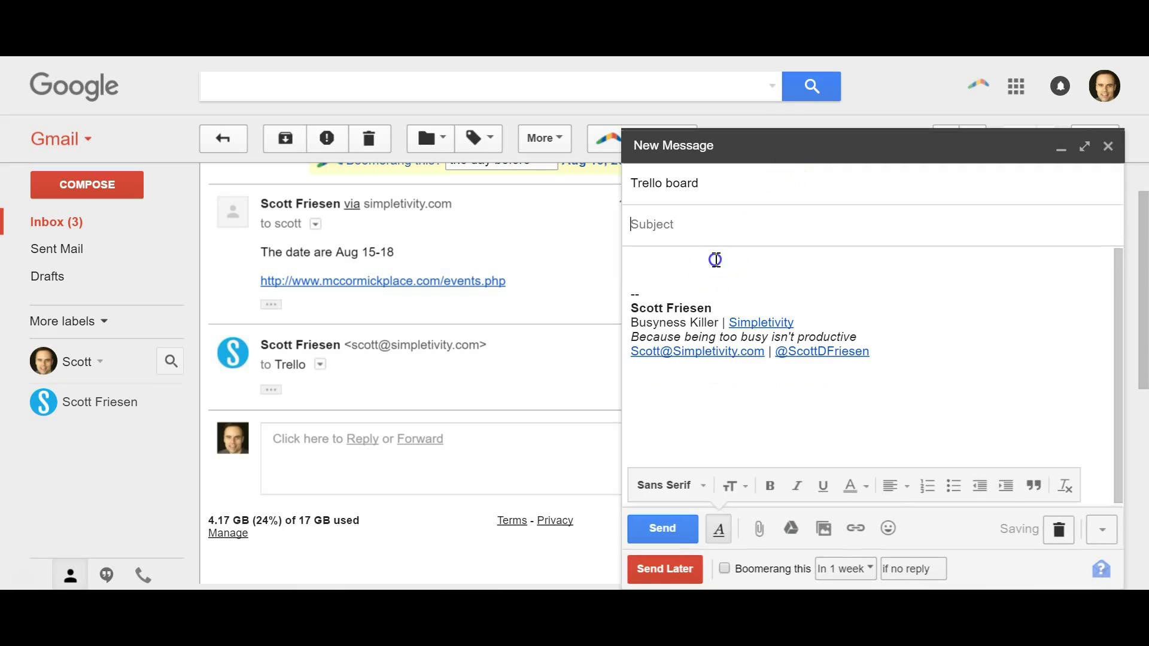
pyautogui.write('New Project Idea')
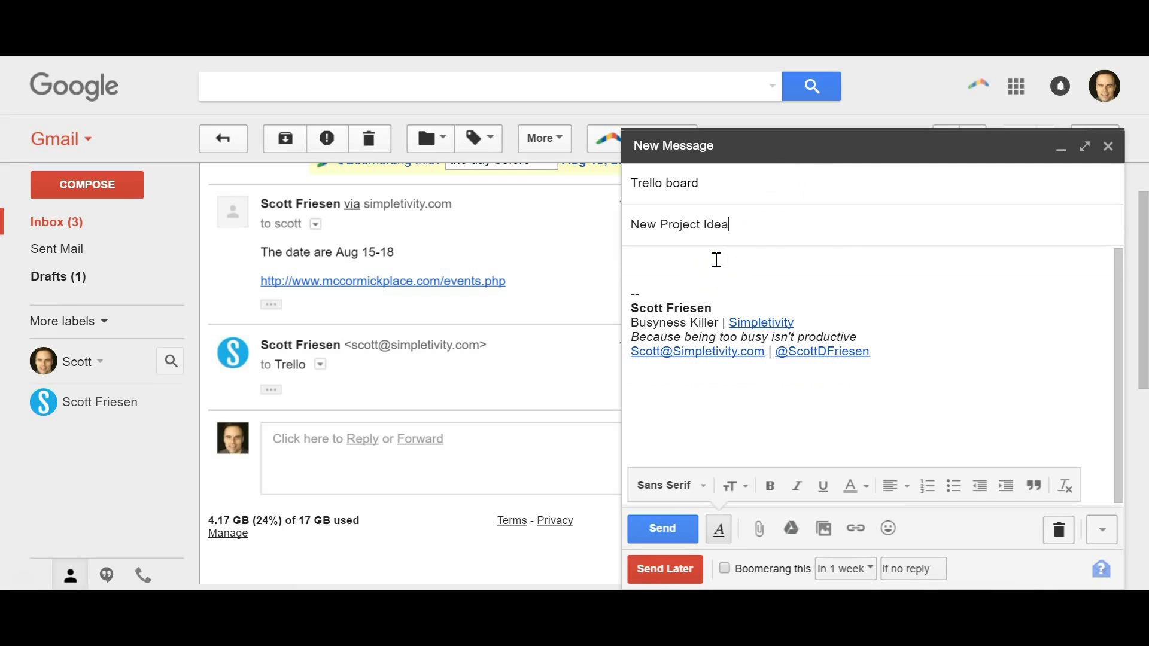
pyautogui.click(697, 265)
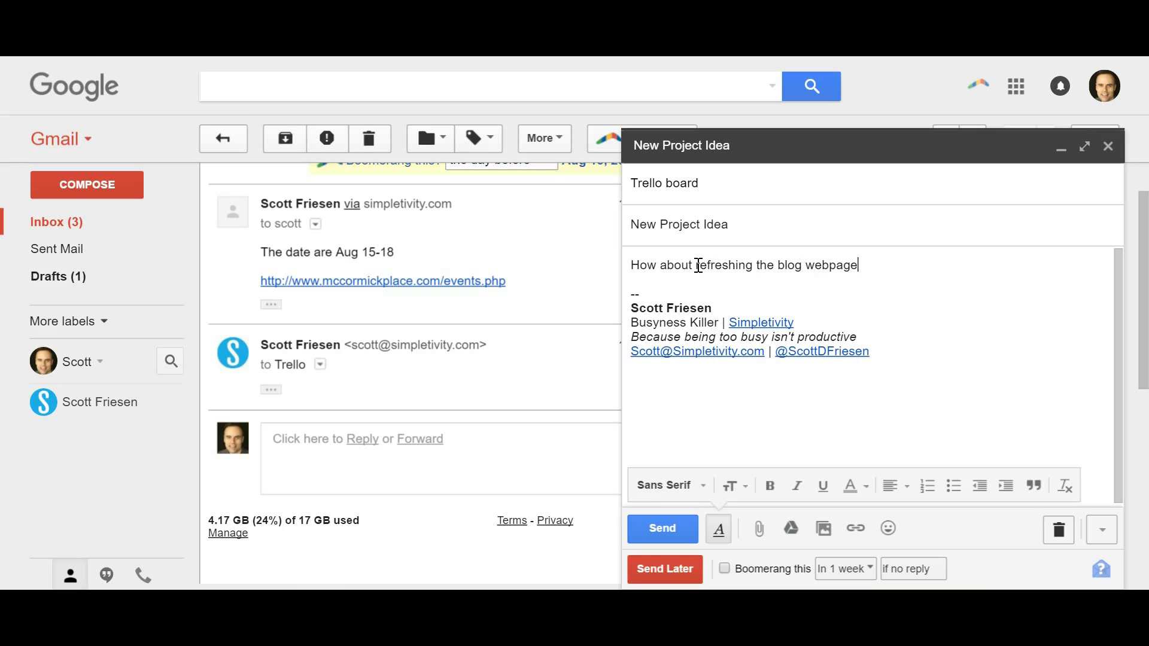
pyautogui.click(661, 528)
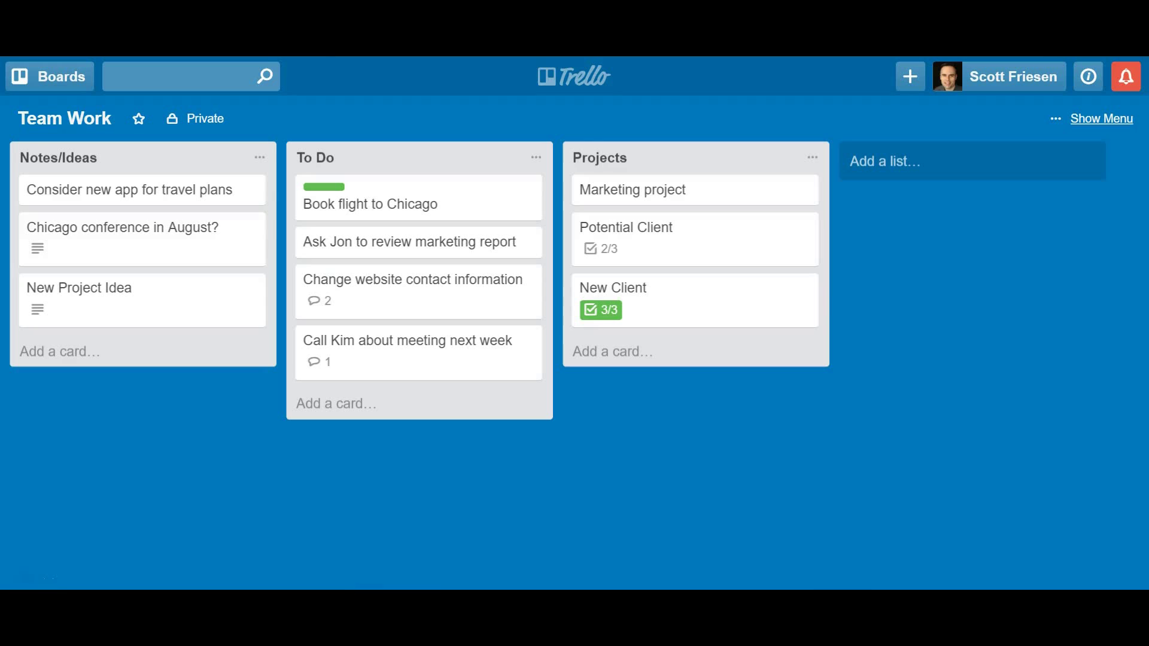
# Open the New Project Idea card in Notes/Ideas to check its emailed text and signature.
pyautogui.click(150, 296)
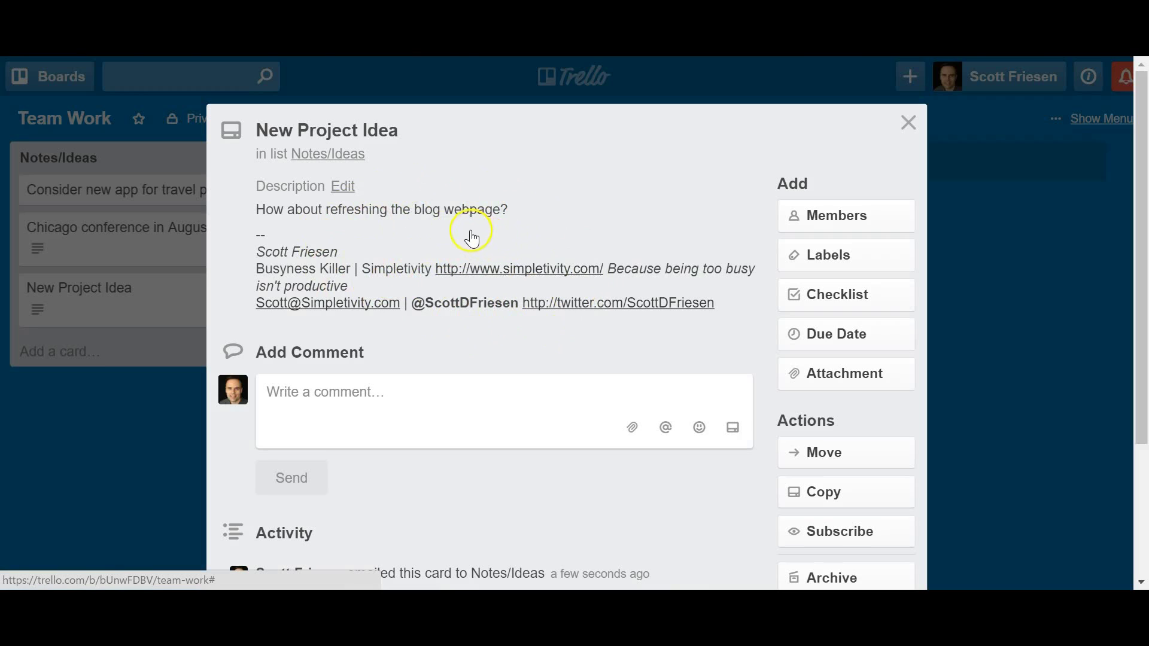
pyautogui.click(907, 123)
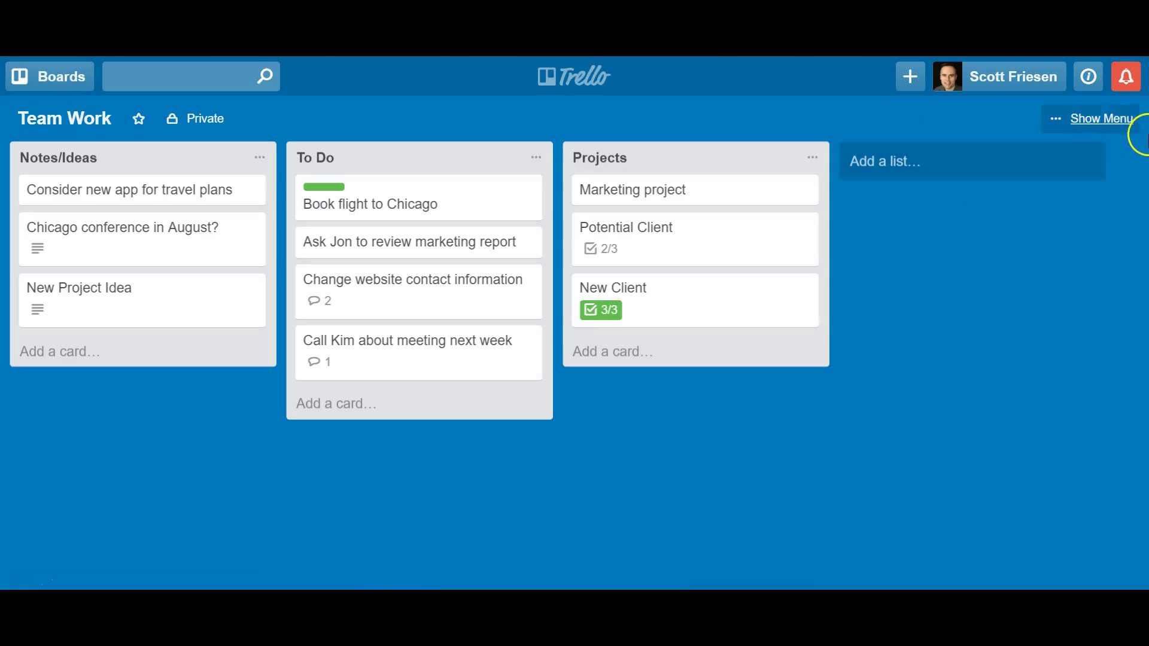
pyautogui.click(1118, 122)
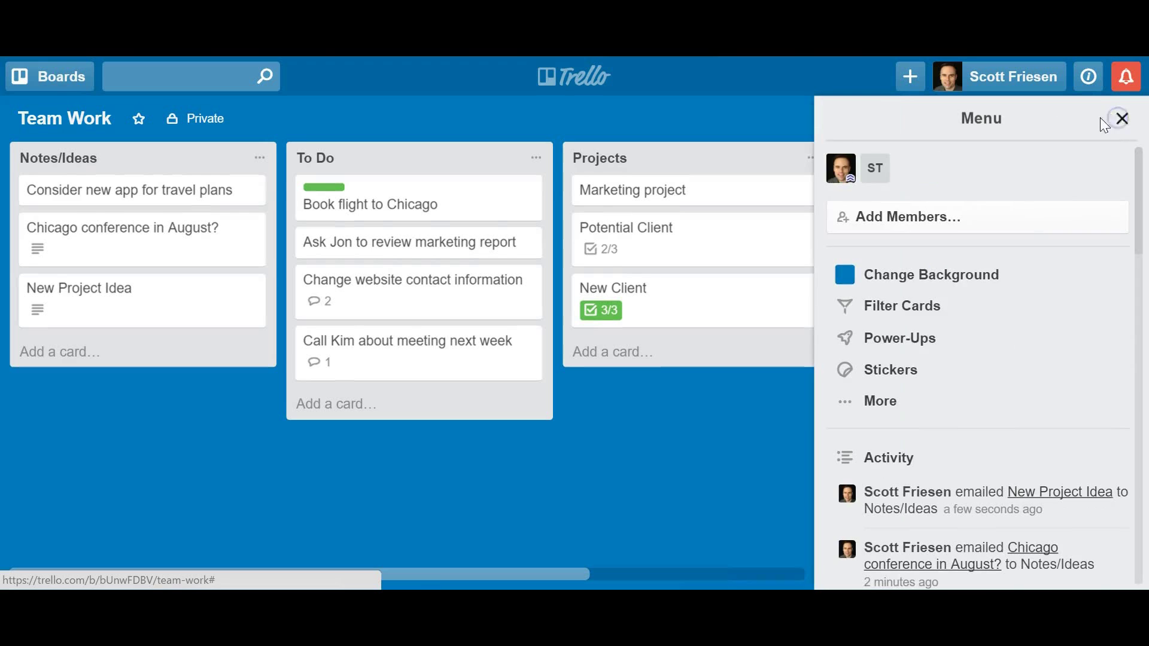
pyautogui.click(897, 401)
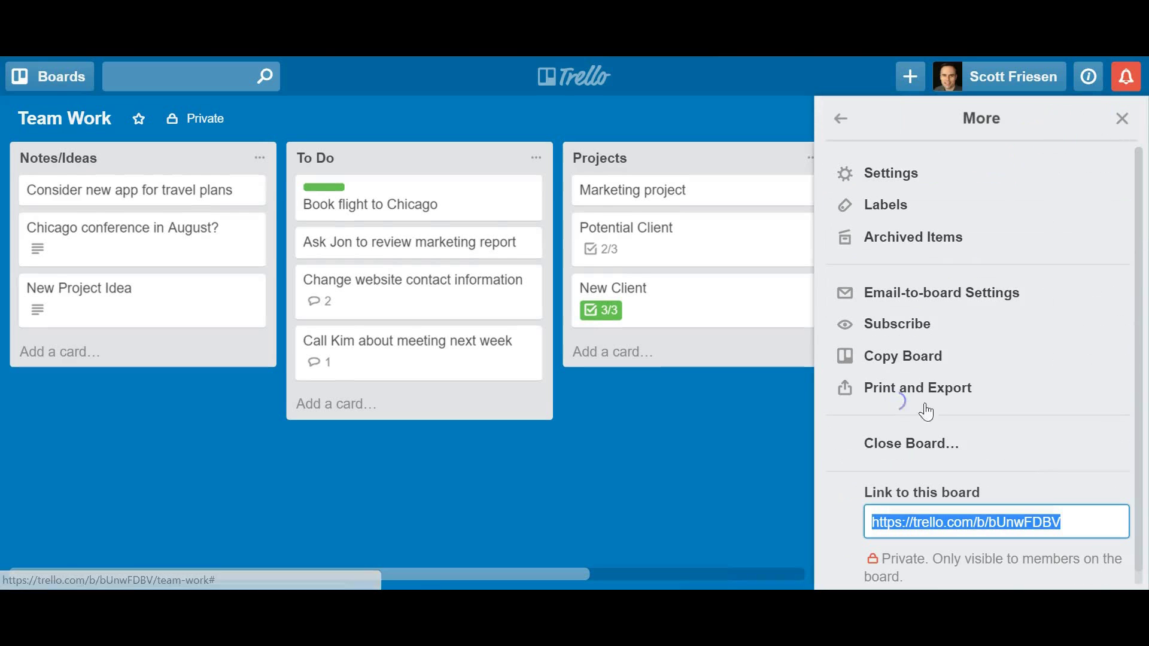
pyautogui.click(916, 292)
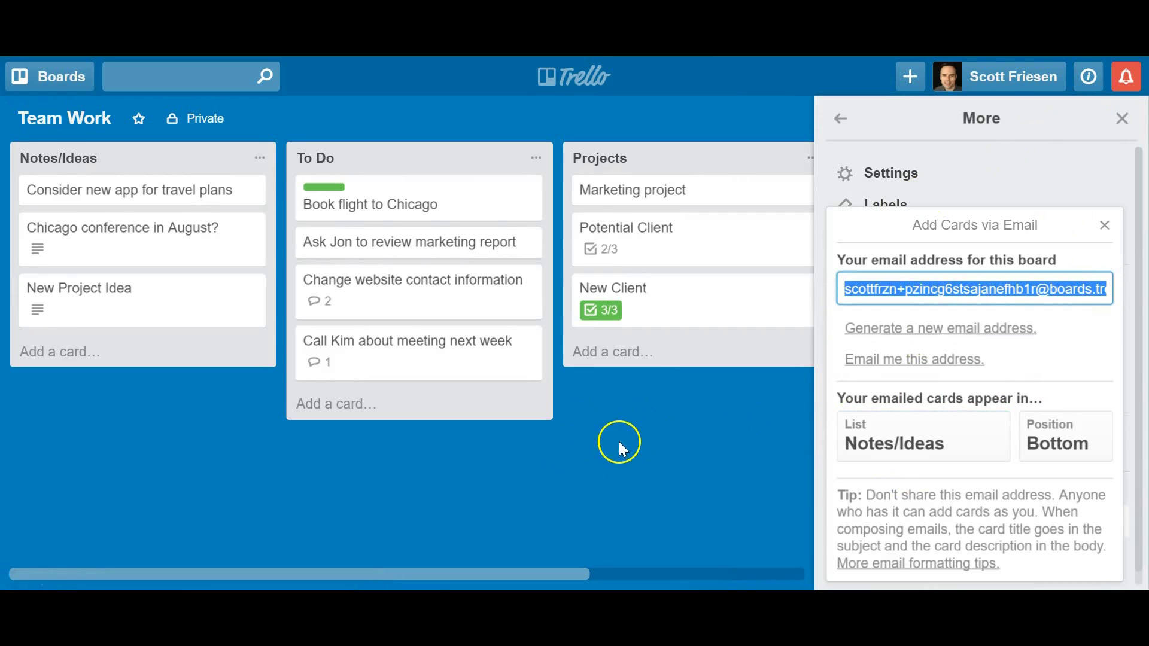
pyautogui.click(1105, 226)
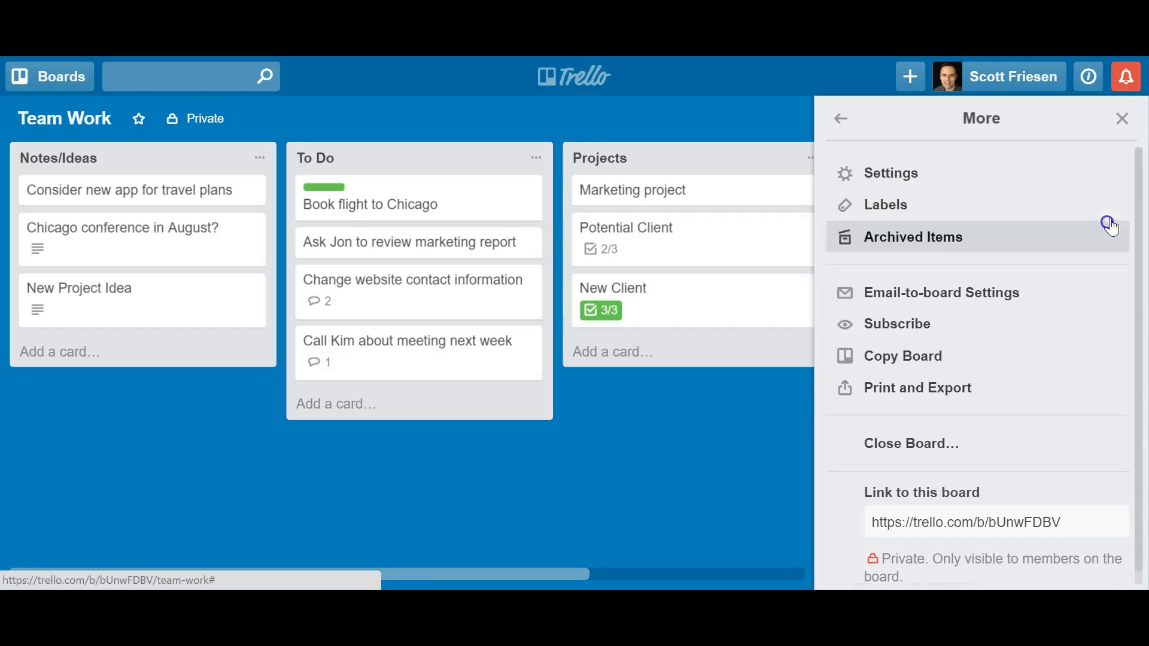
pyautogui.click(1122, 119)
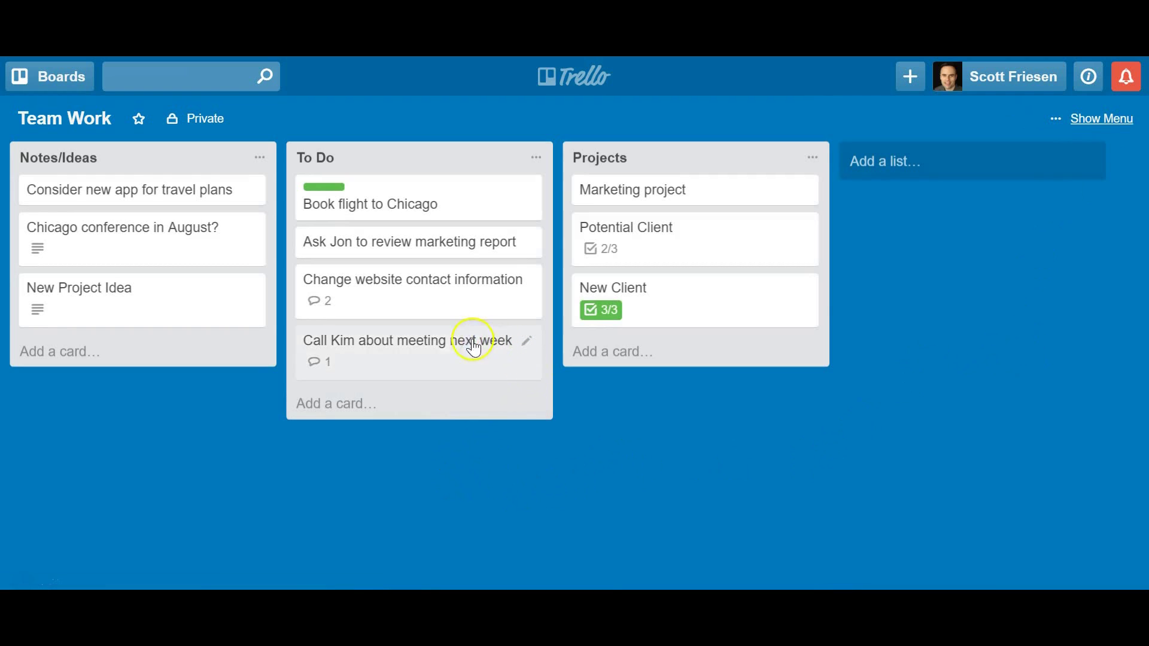
# Open the To Do card about next week's meeting call and scroll through its Activity to the mention.
pyautogui.click(443, 353)
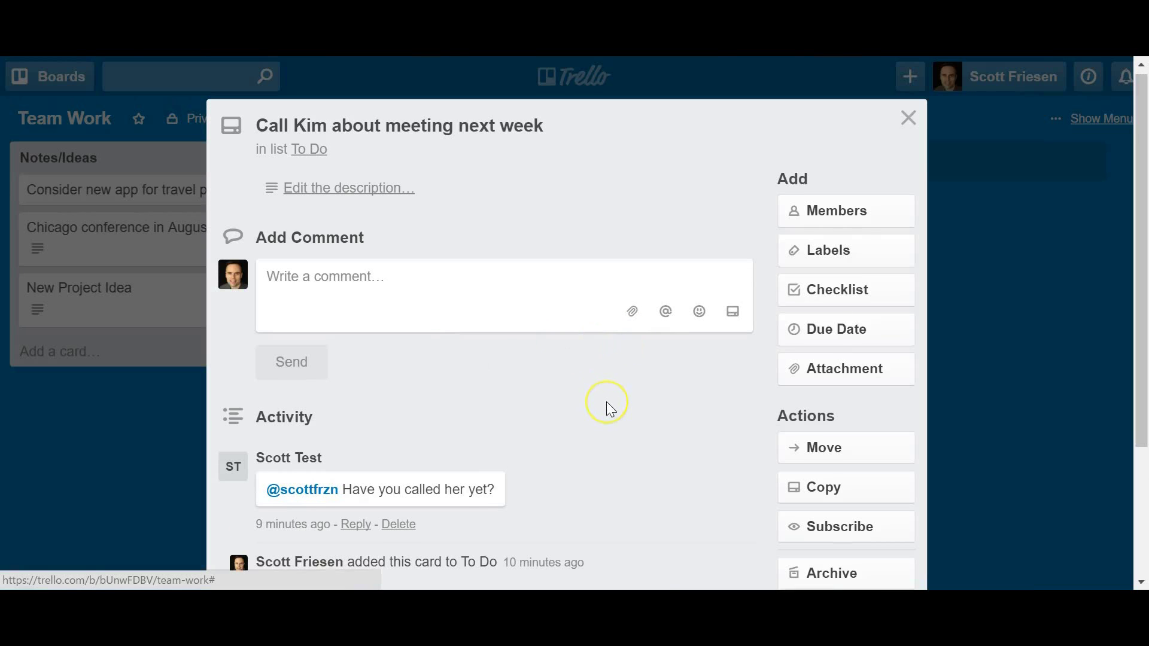
pyautogui.scroll(-3, 606, 401)
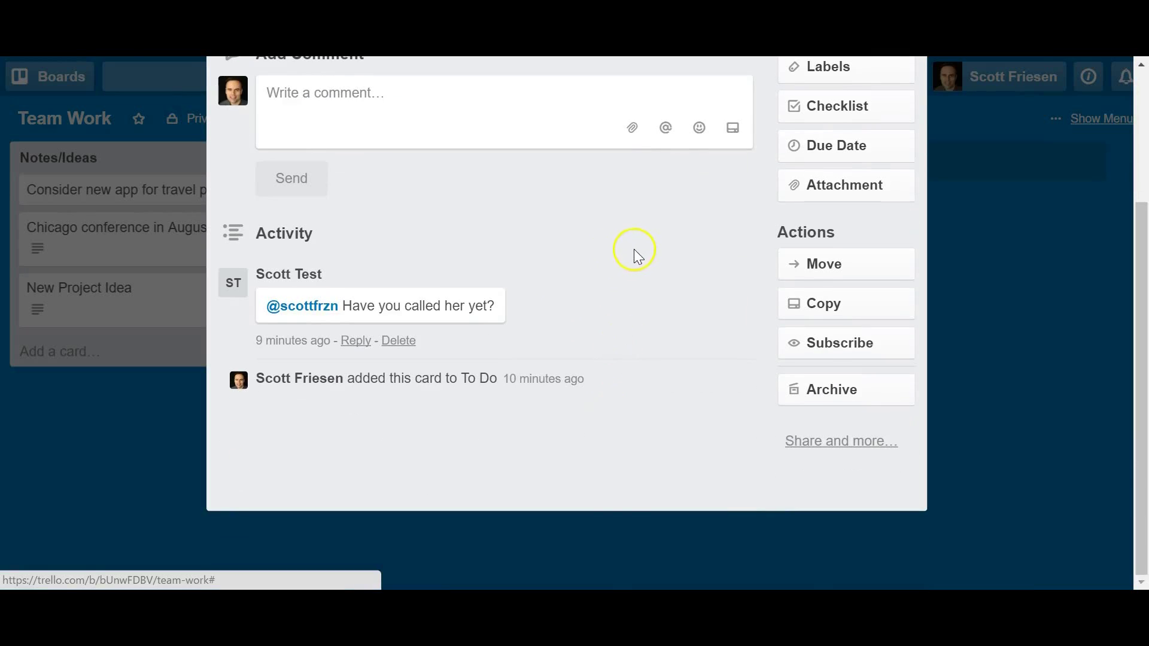
pyautogui.scroll(3, 633, 251)
pyautogui.scroll(-1, 634, 263)
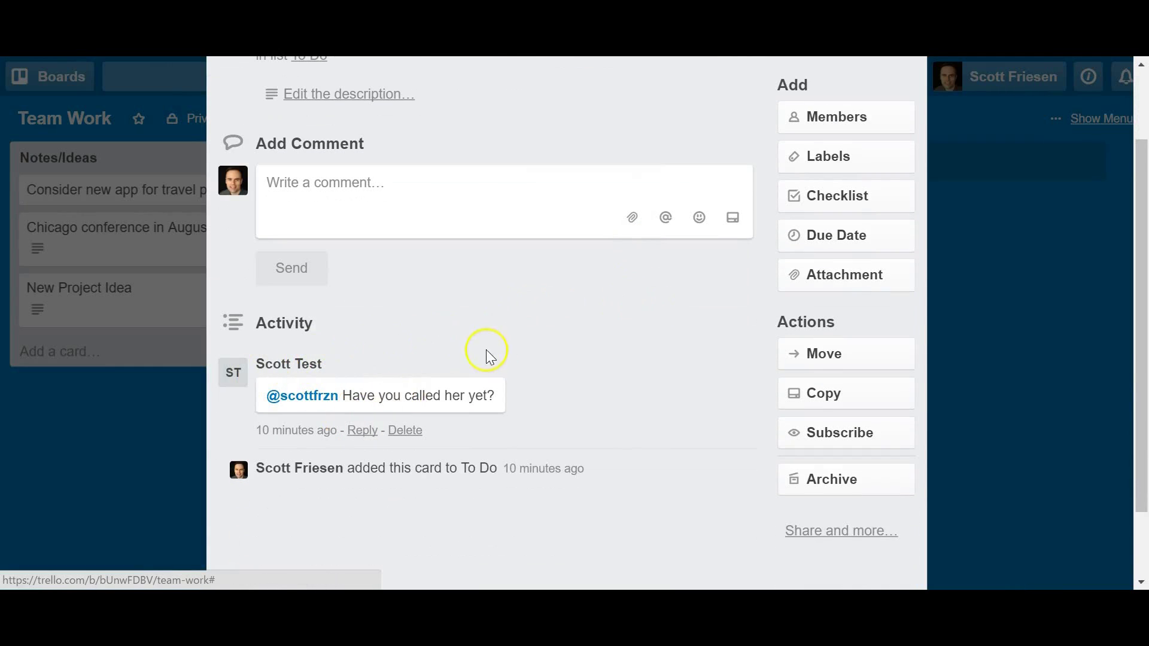
pyautogui.scroll(2, 490, 357)
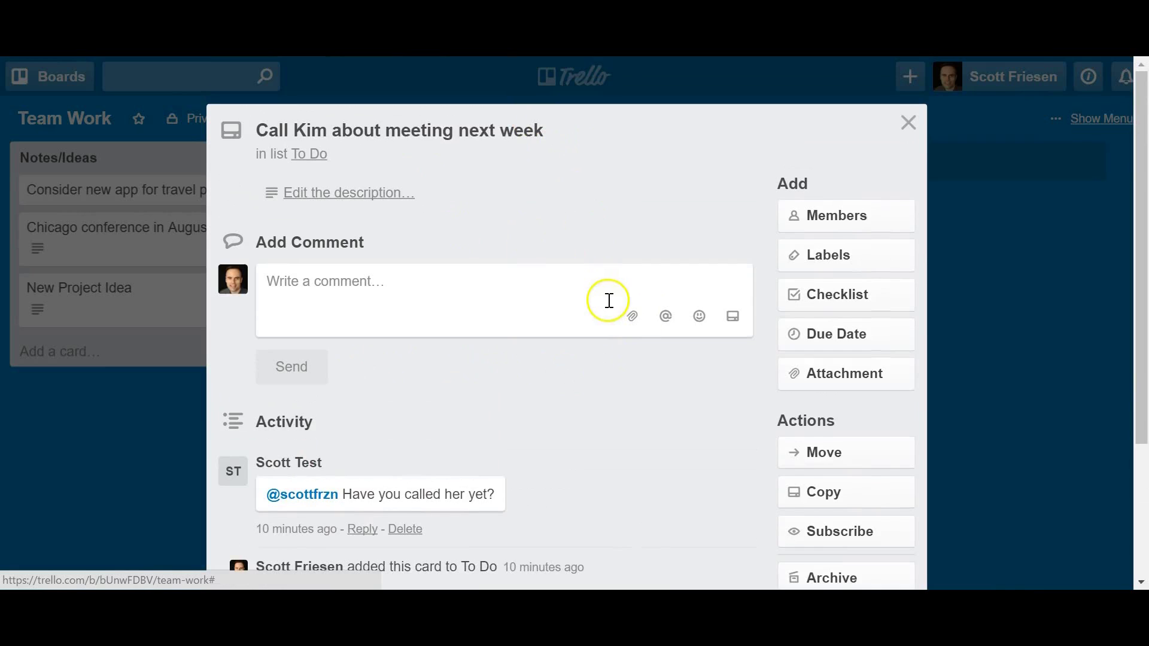
pyautogui.scroll(-2, 609, 301)
pyautogui.scroll(2, 608, 303)
pyautogui.scroll(-3, 598, 306)
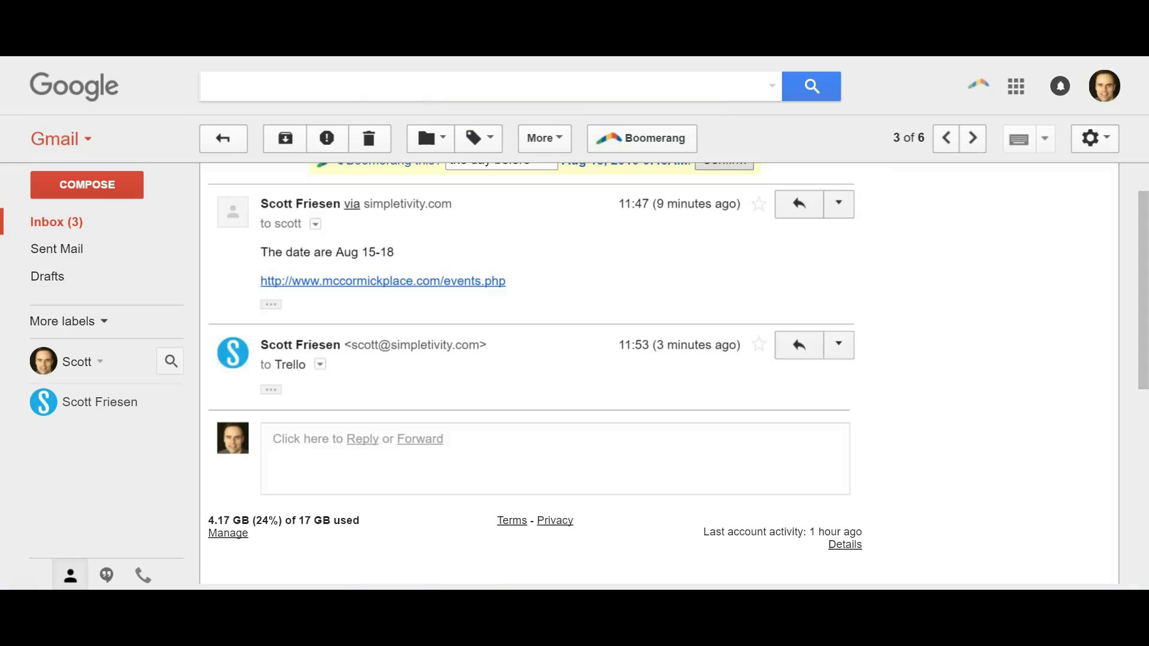
# Open Trello's mention notification email from the Gmail inbox and scroll to its content.
pyautogui.click(85, 224)
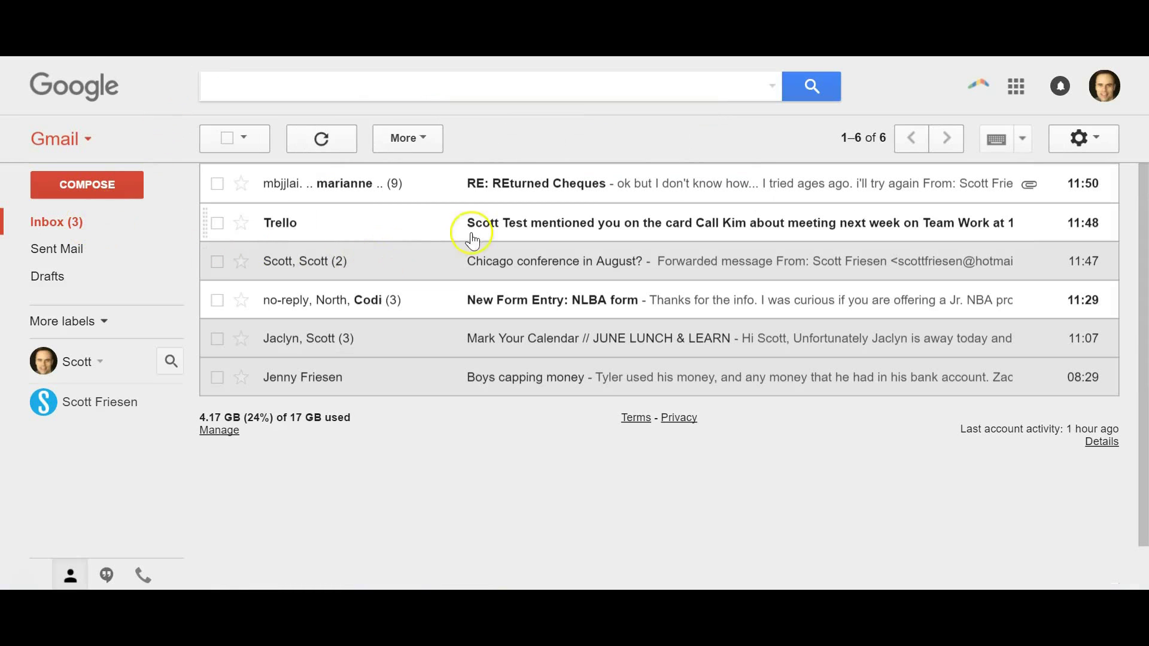
pyautogui.click(418, 230)
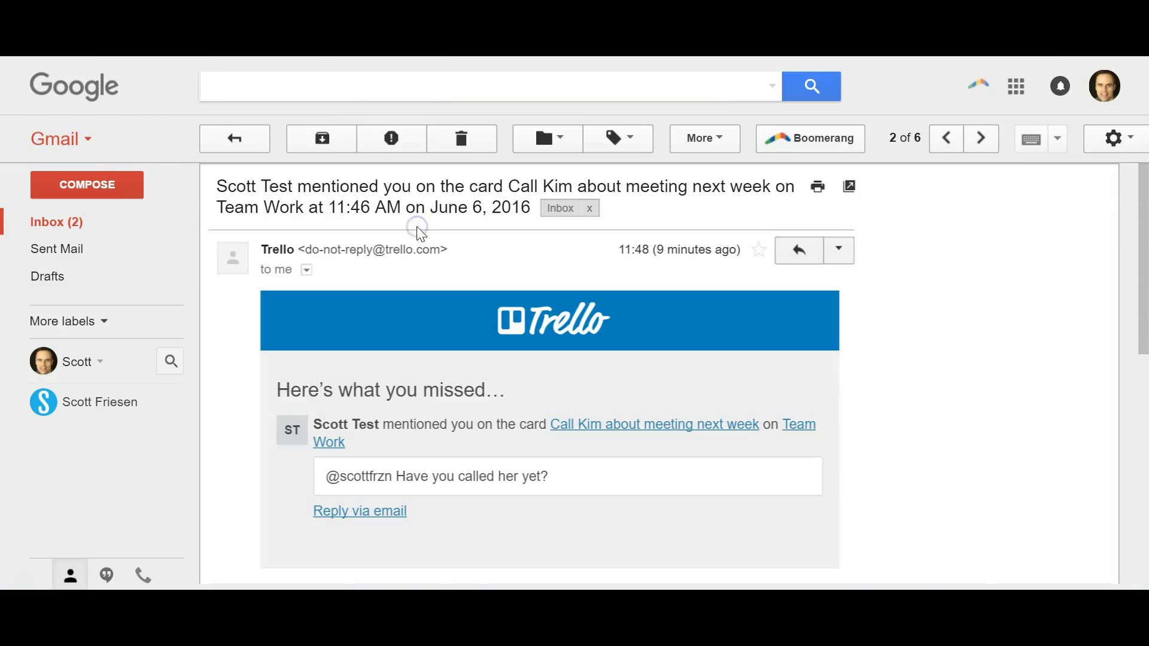
pyautogui.scroll(-3, 876, 335)
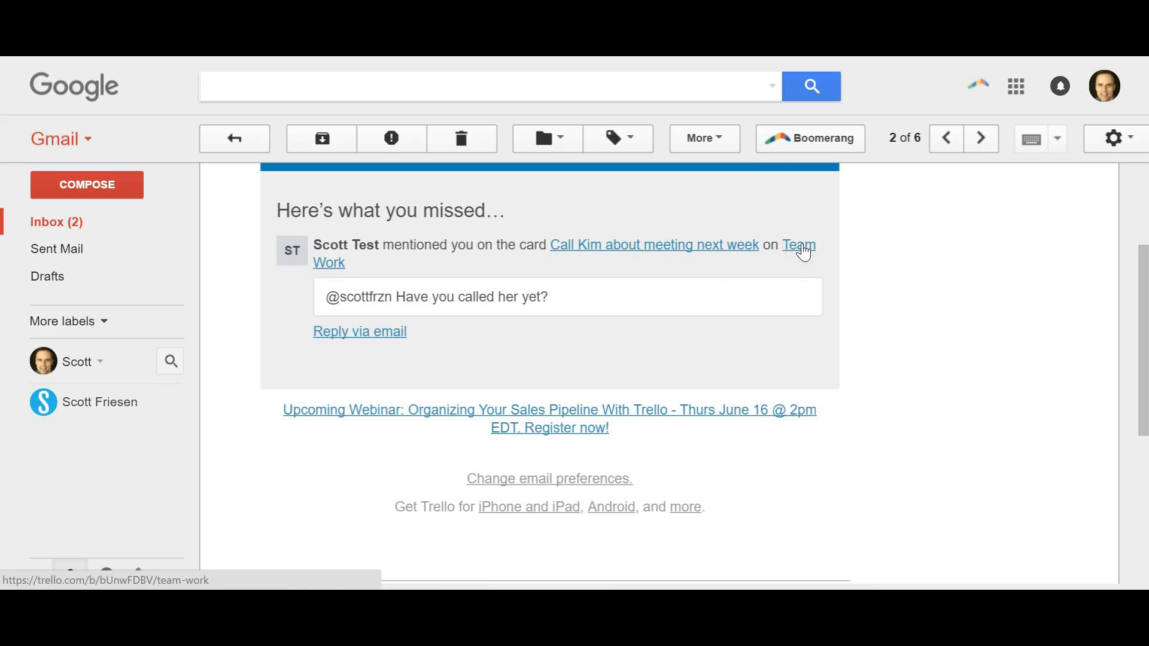
pyautogui.click(808, 250)
# Reply to the Trello notification with 'Yes, I will call her later this afternoon.'.
pyautogui.click(740, 263)
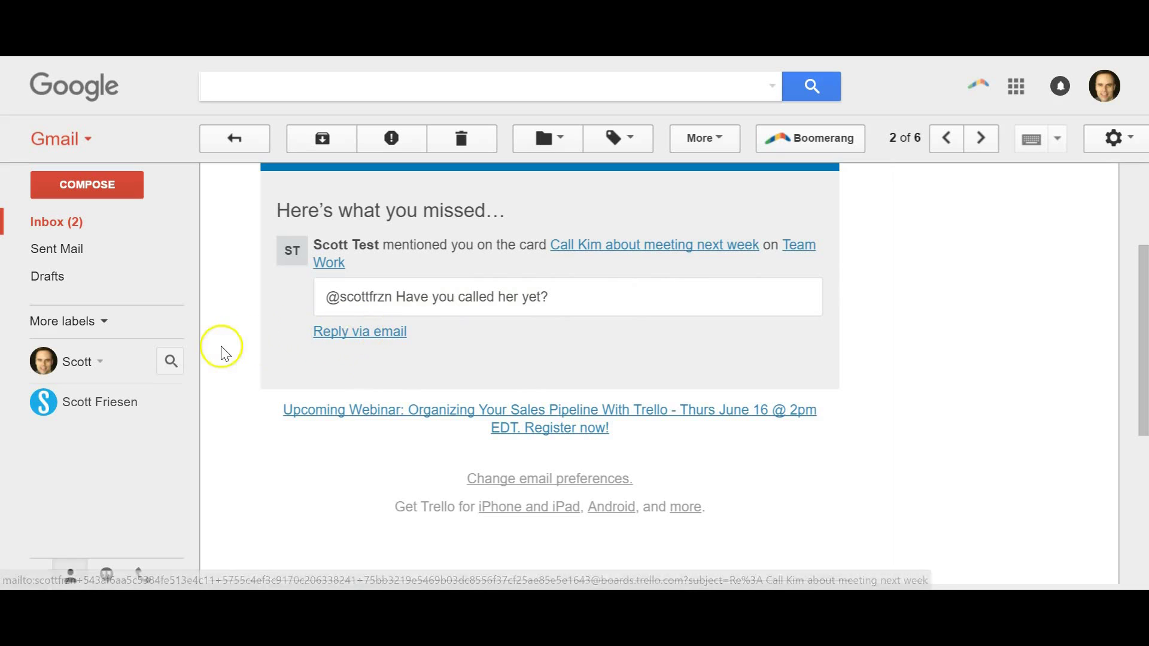
pyautogui.scroll(-3, 225, 354)
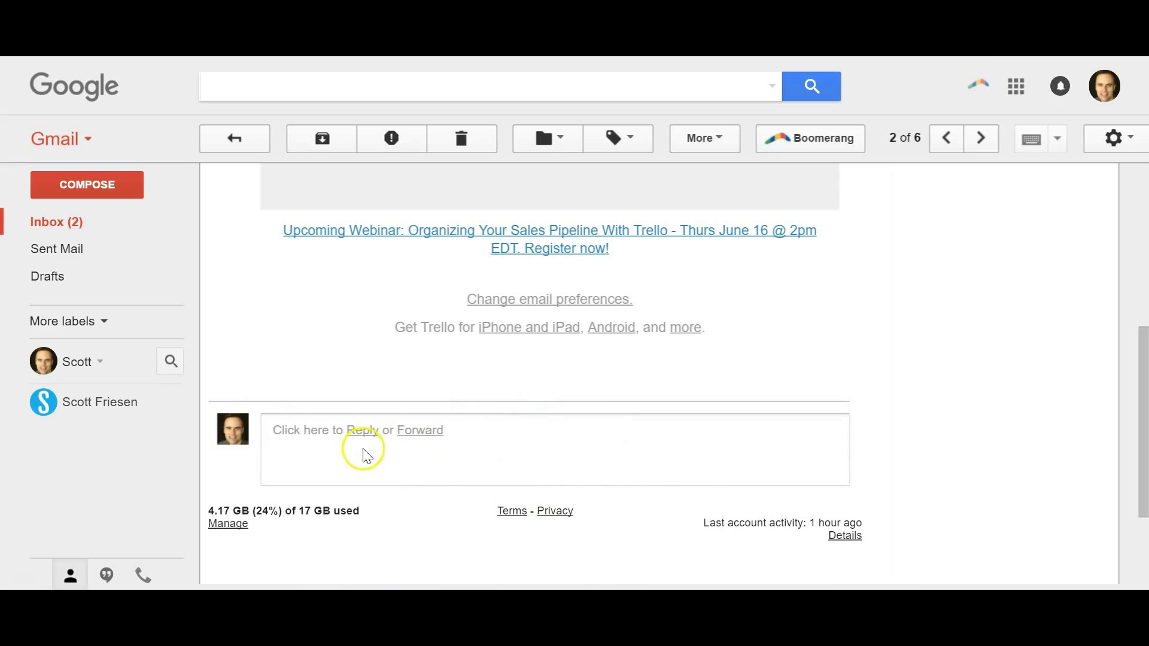
pyautogui.click(363, 431)
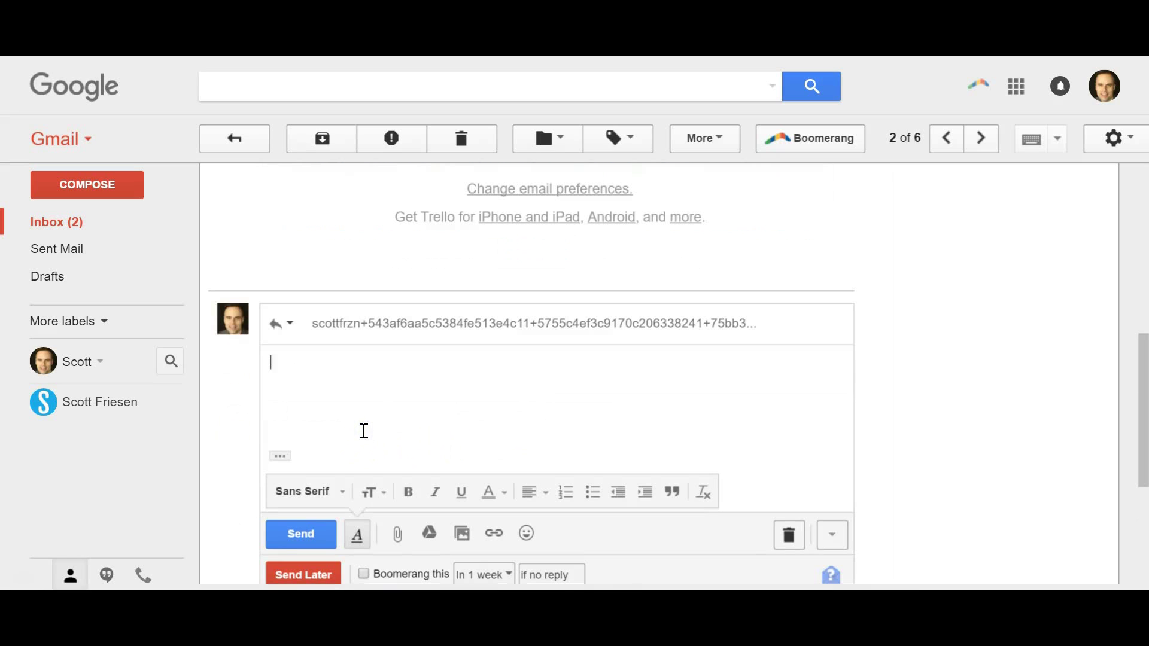
pyautogui.write('Yes, I will call her later this a')
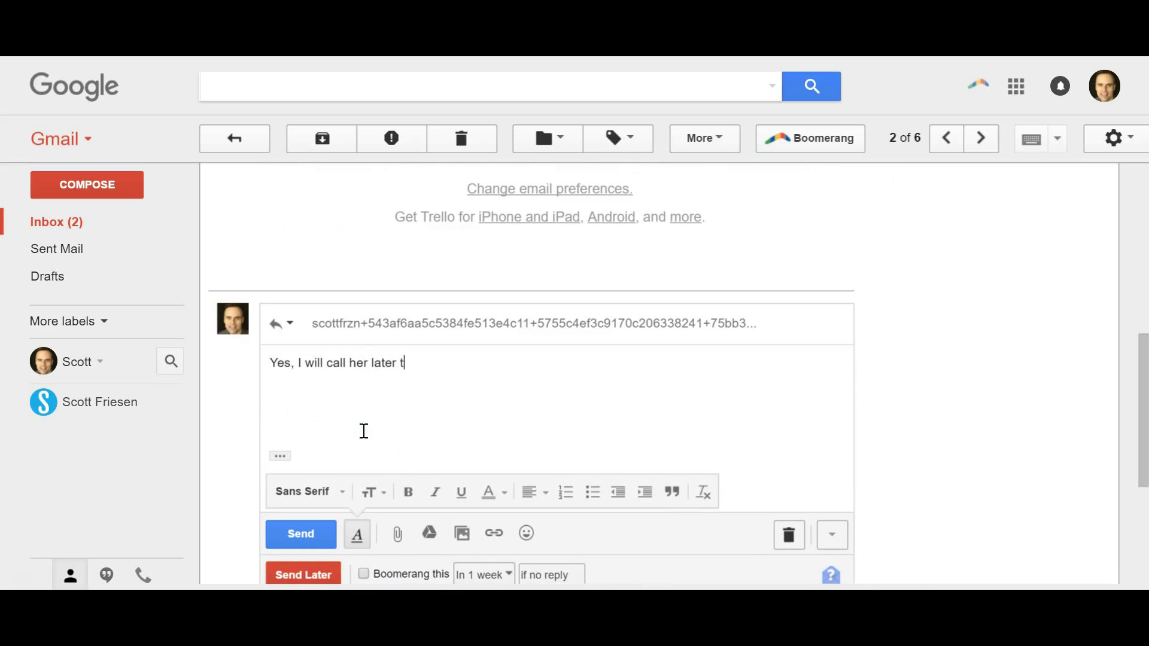
pyautogui.write('fternoon.')
pyautogui.click(294, 531)
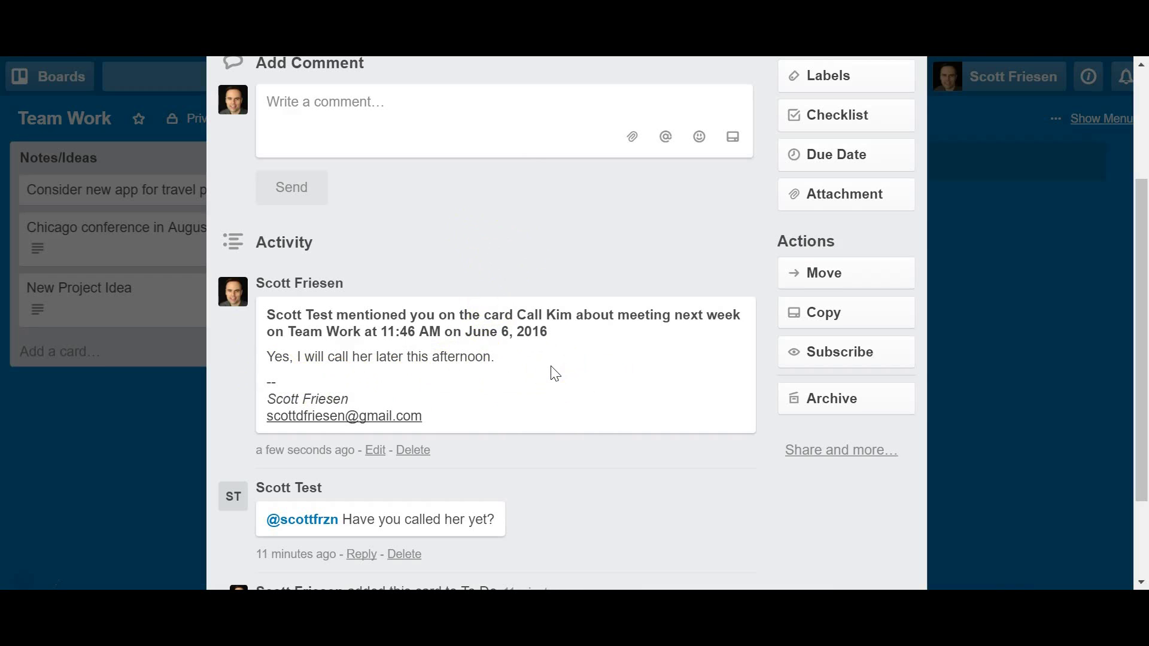
# Check the emailed reply comment on the meeting card, then close it, showing 2 comments.
pyautogui.scroll(3, 590, 351)
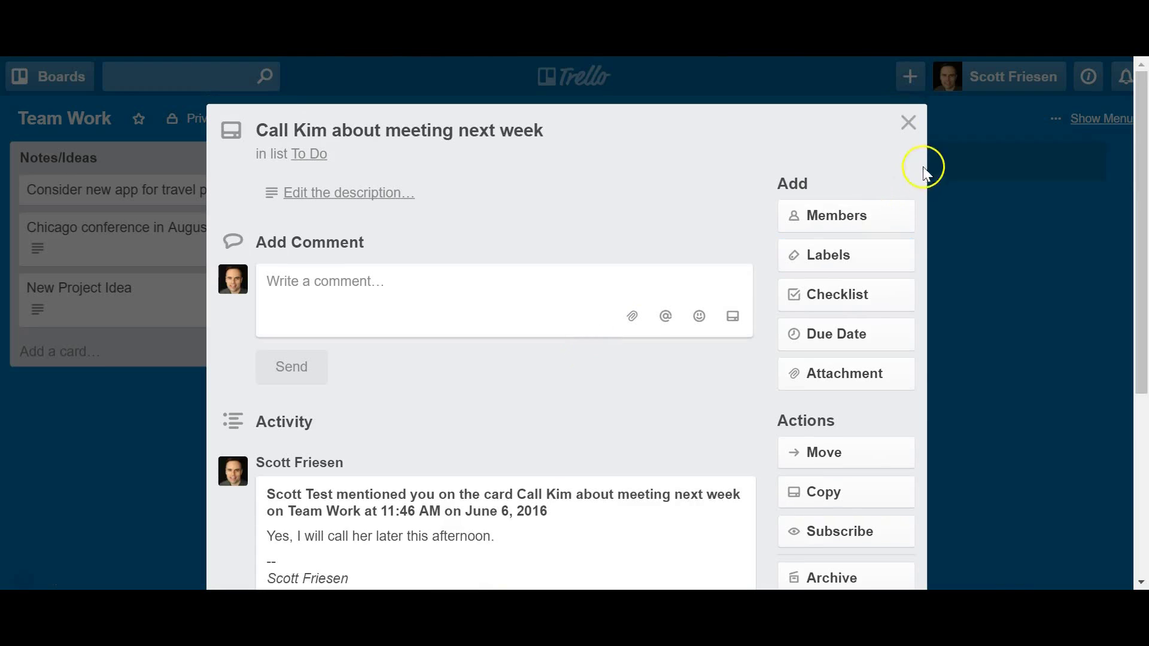
pyautogui.click(909, 123)
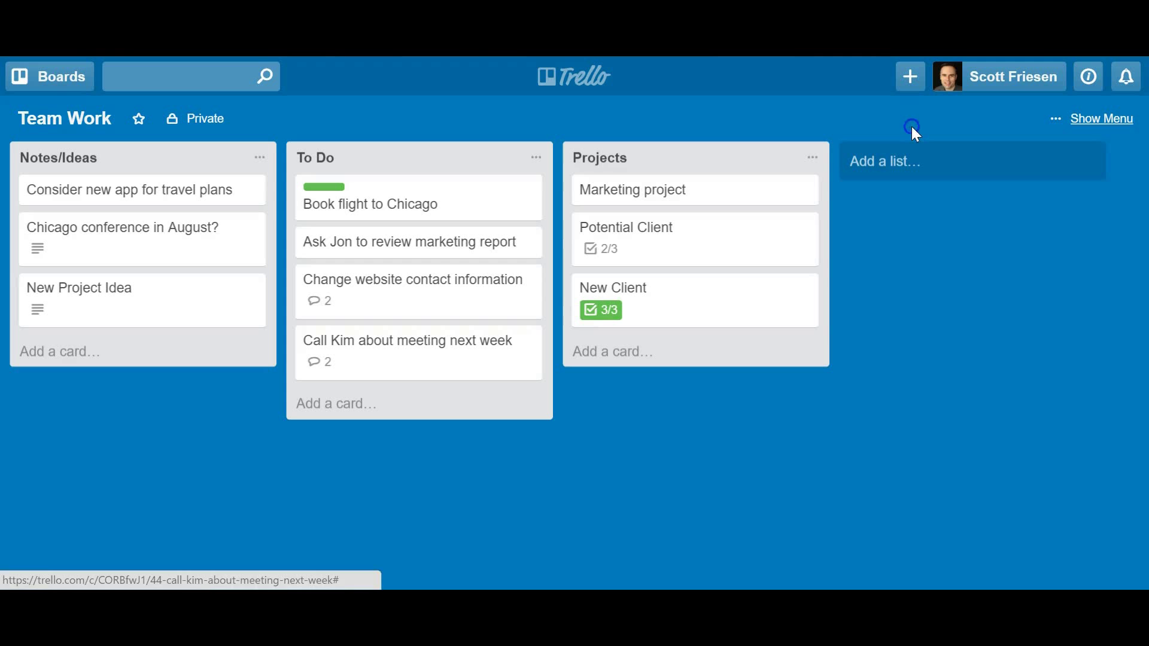